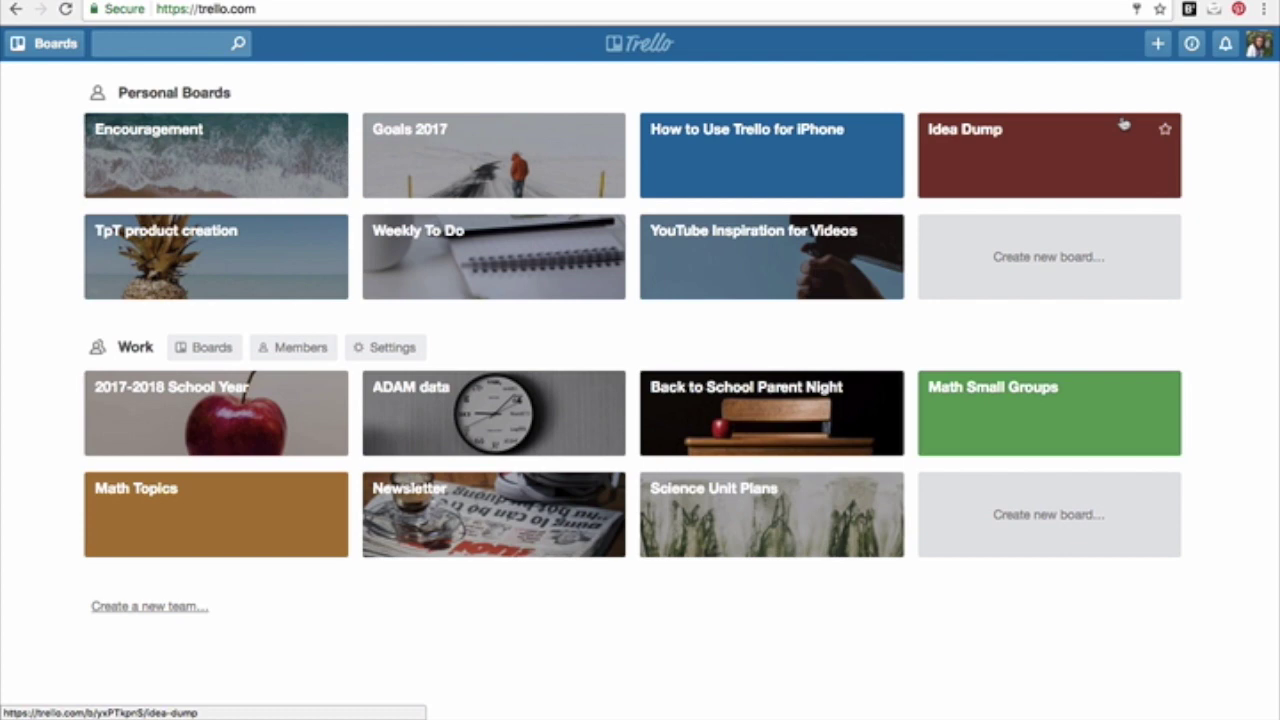
Look over the lists on the Encouragement board and the goal lists on the Goals 2017 board, through to Wishlist
left_click(228, 168)
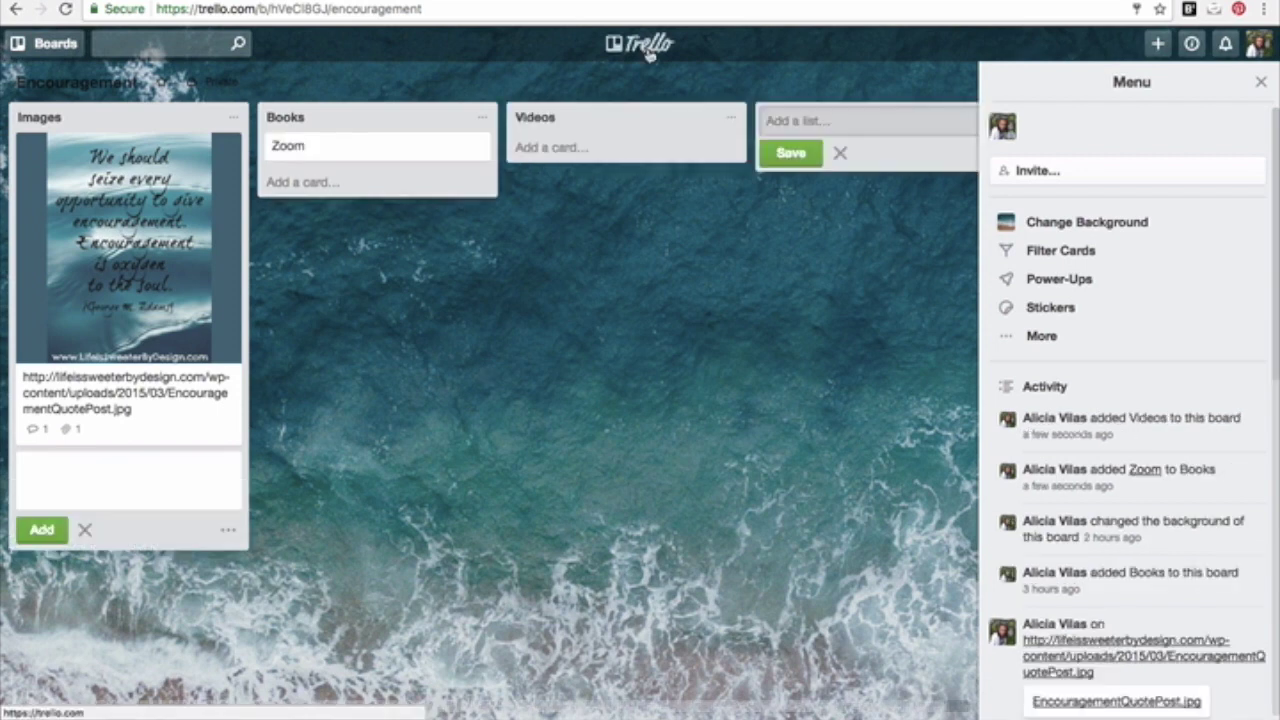
left_click(648, 50)
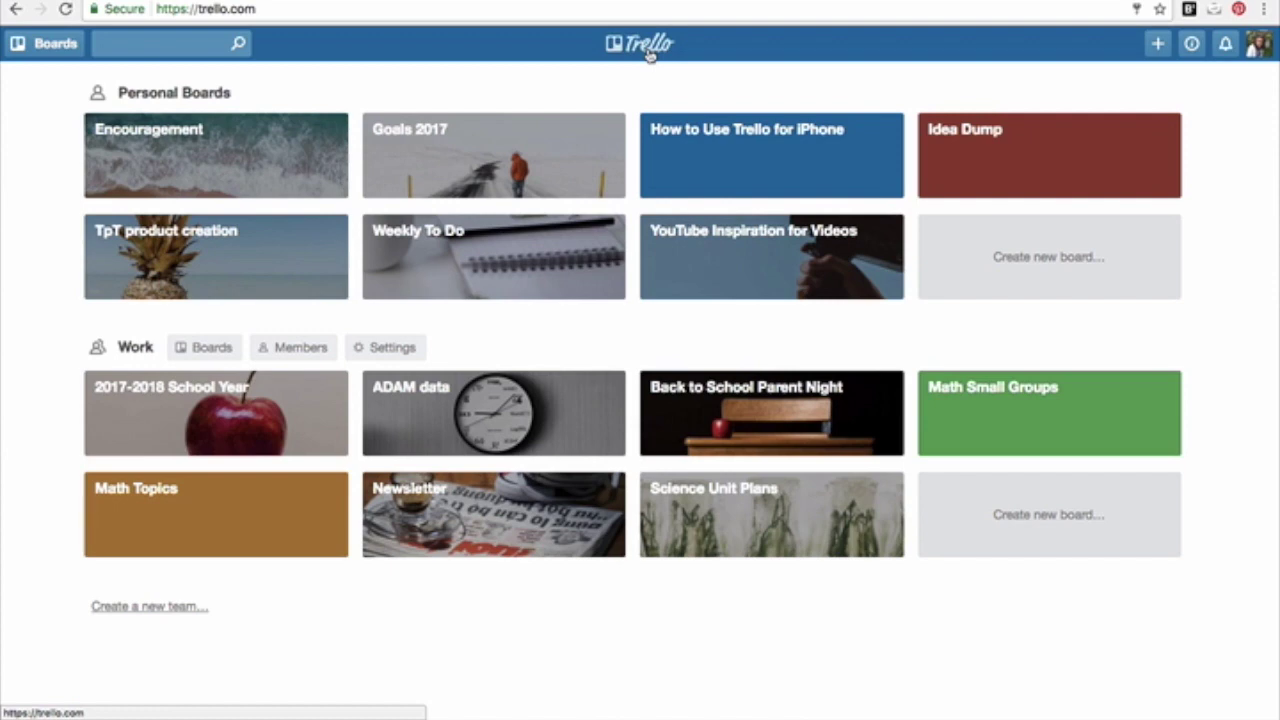
left_click(483, 168)
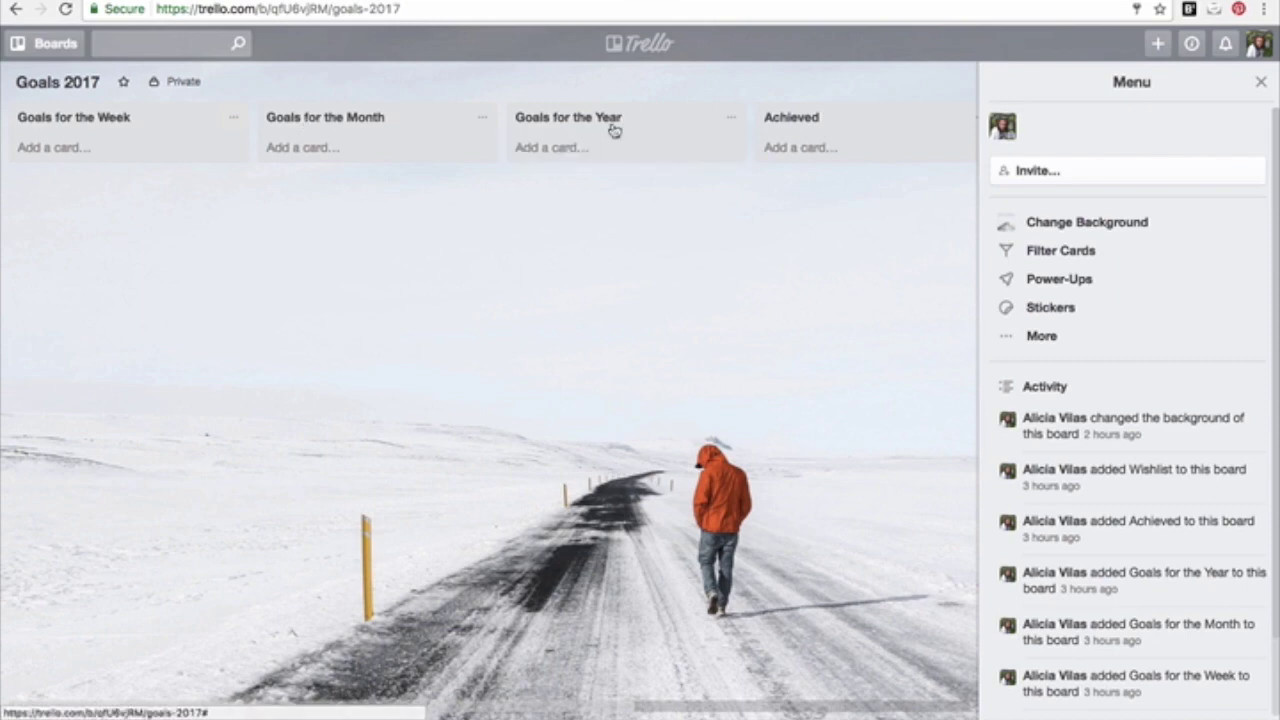
scroll(890, 137, "right", 5)
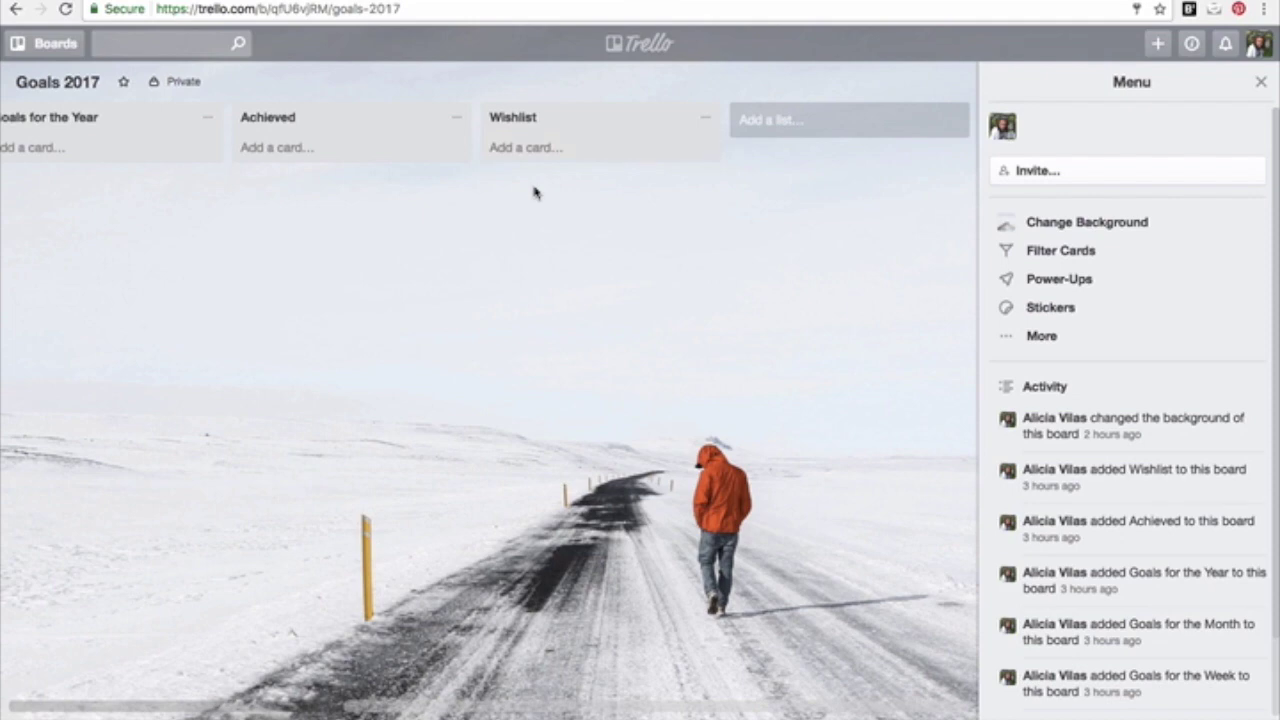
scroll(535, 193, "left", 1)
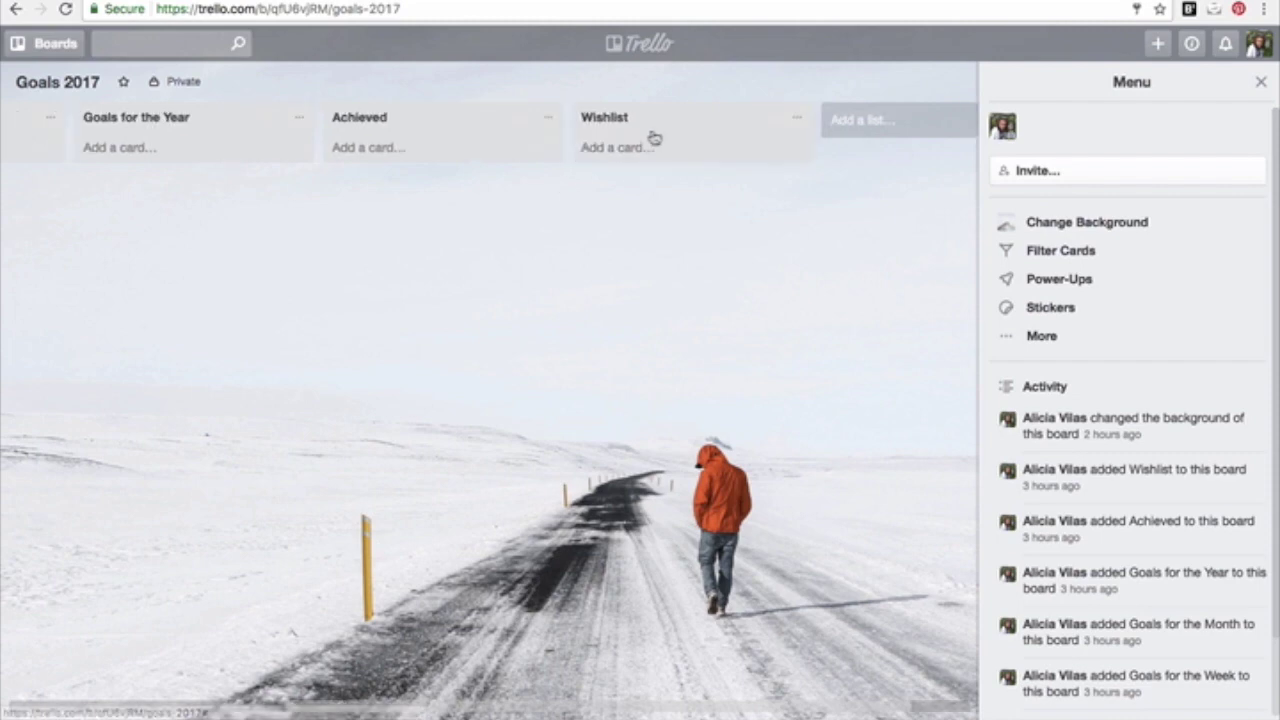
scroll(684, 206, "left", 1)
scroll(684, 206, "left", 2)
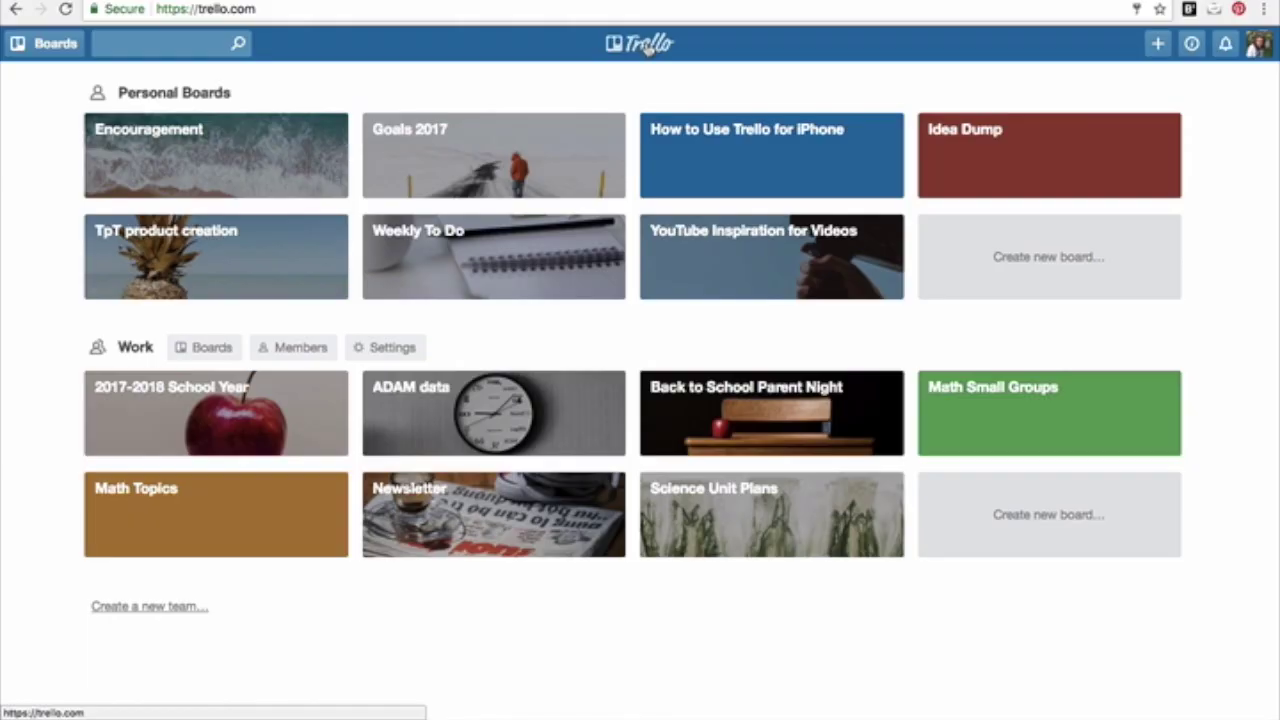
Look at the How to Use Trello for iPhone board and the TpT product creation board
left_click(700, 160)
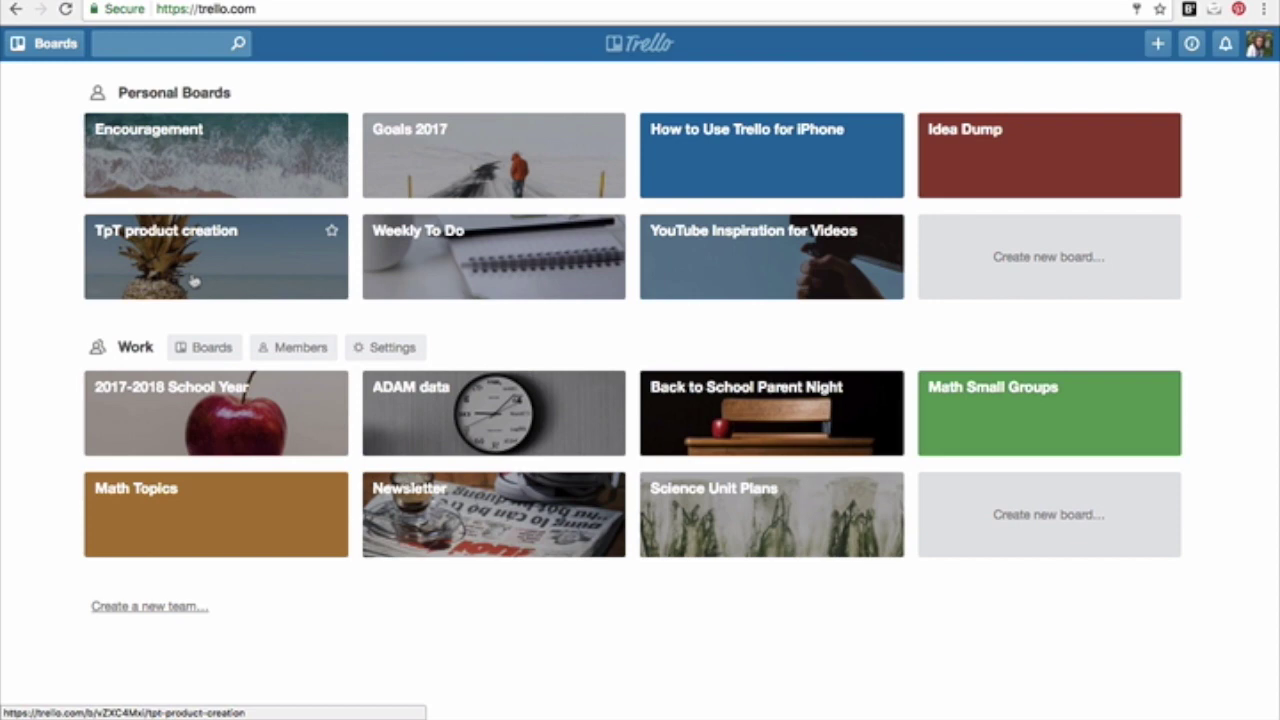
left_click(194, 281)
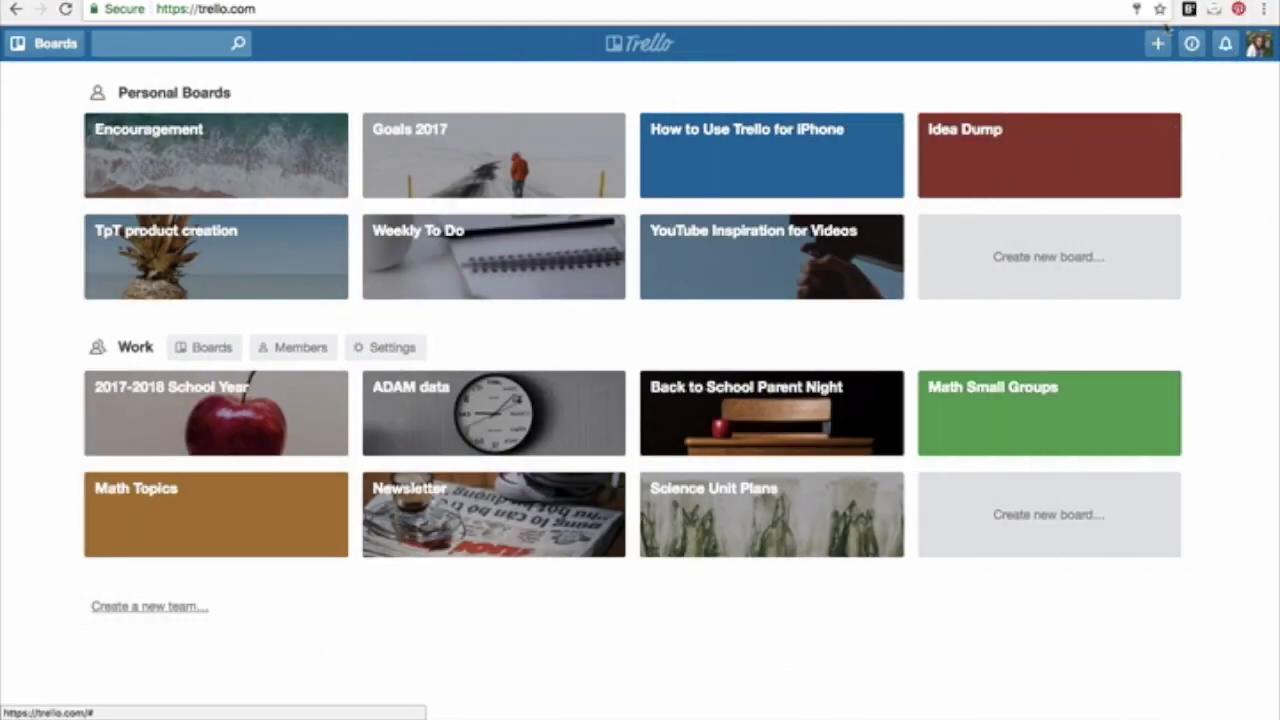
Create a private board titled "Vacation Planning" without a team and check its visibility setting
left_click(1026, 258)
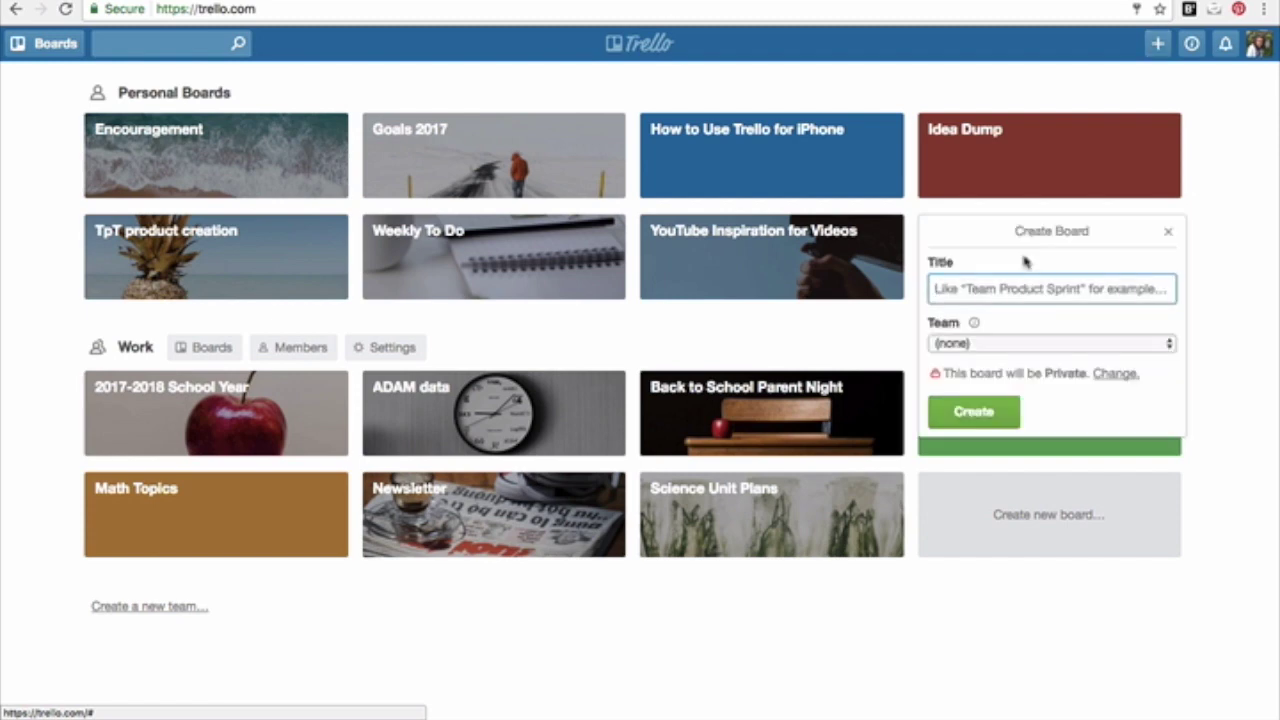
type("Vac")
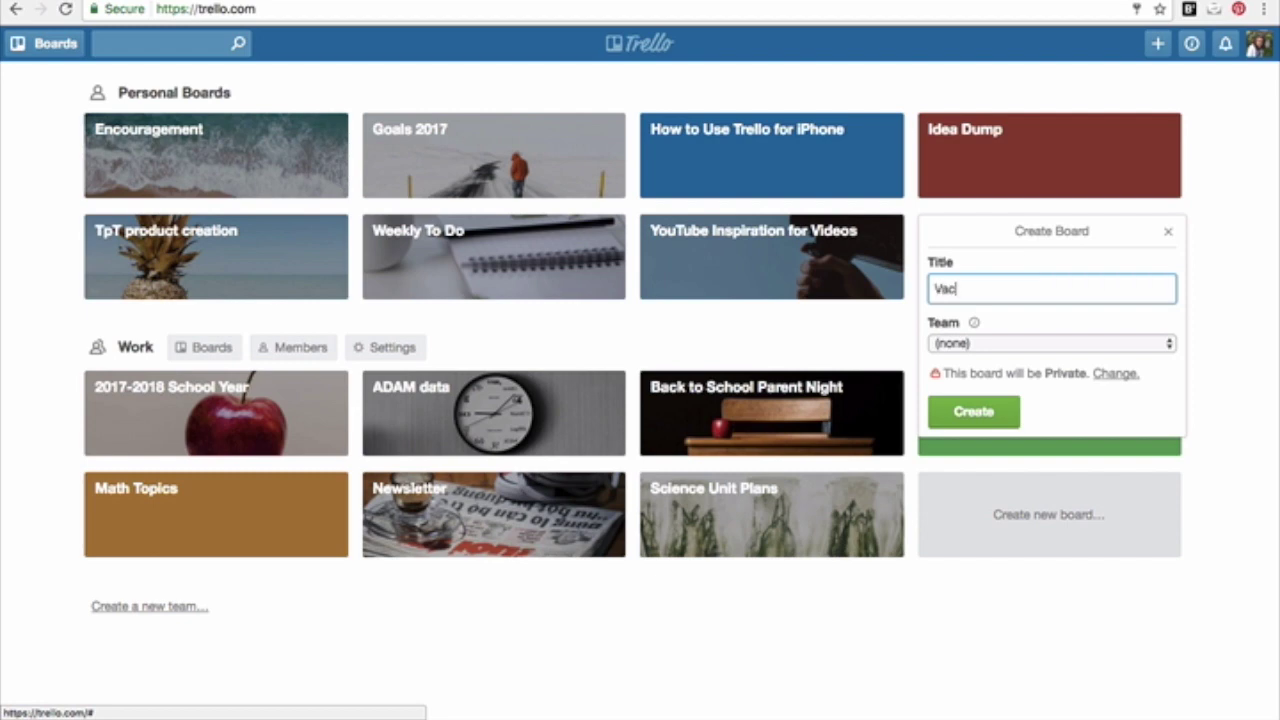
type("ation Planning")
left_click(997, 415)
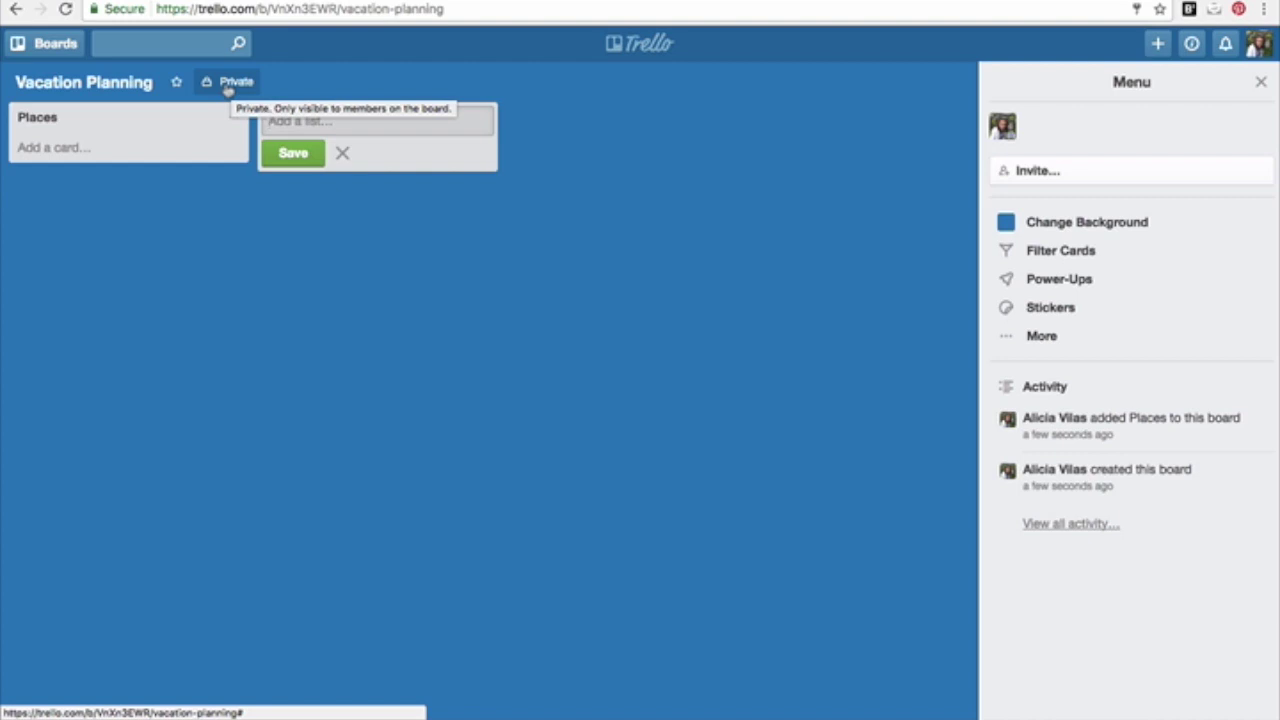
left_click(228, 90)
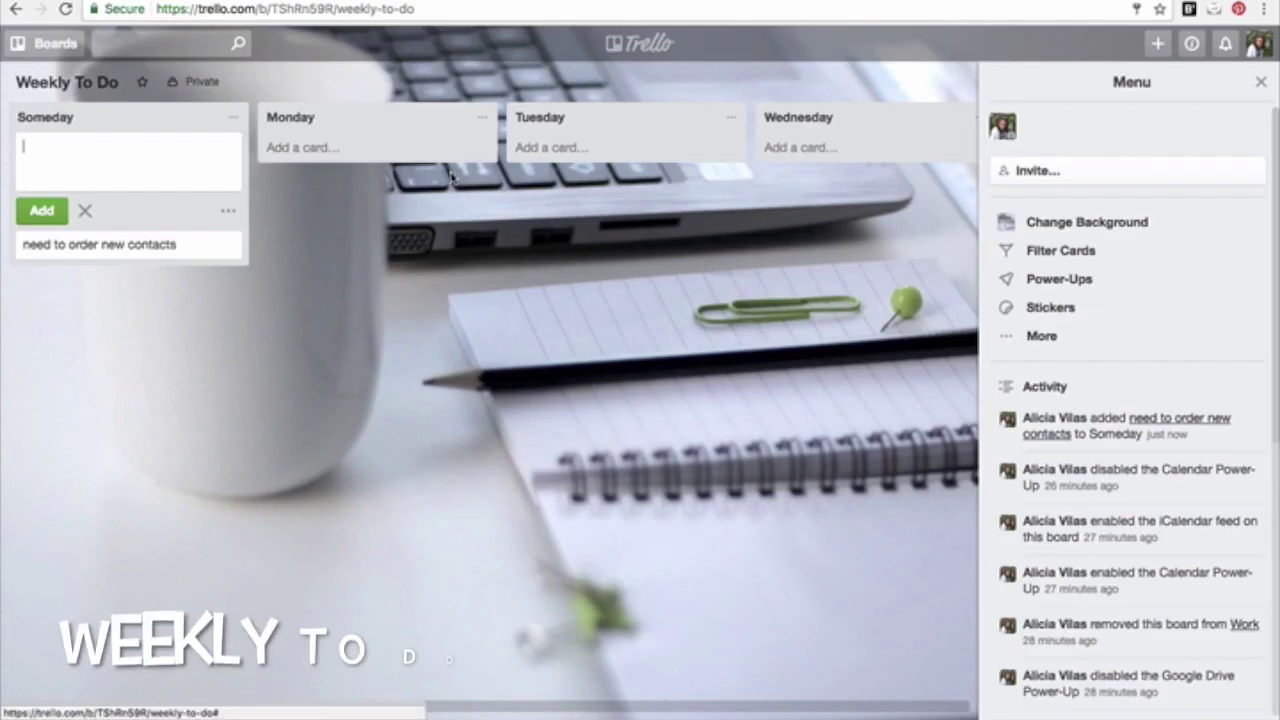
Look through the day lists on the Weekly To Do board, view the Nail card under Thursday, and return to the boards overview
scroll(452, 178, "right", 5)
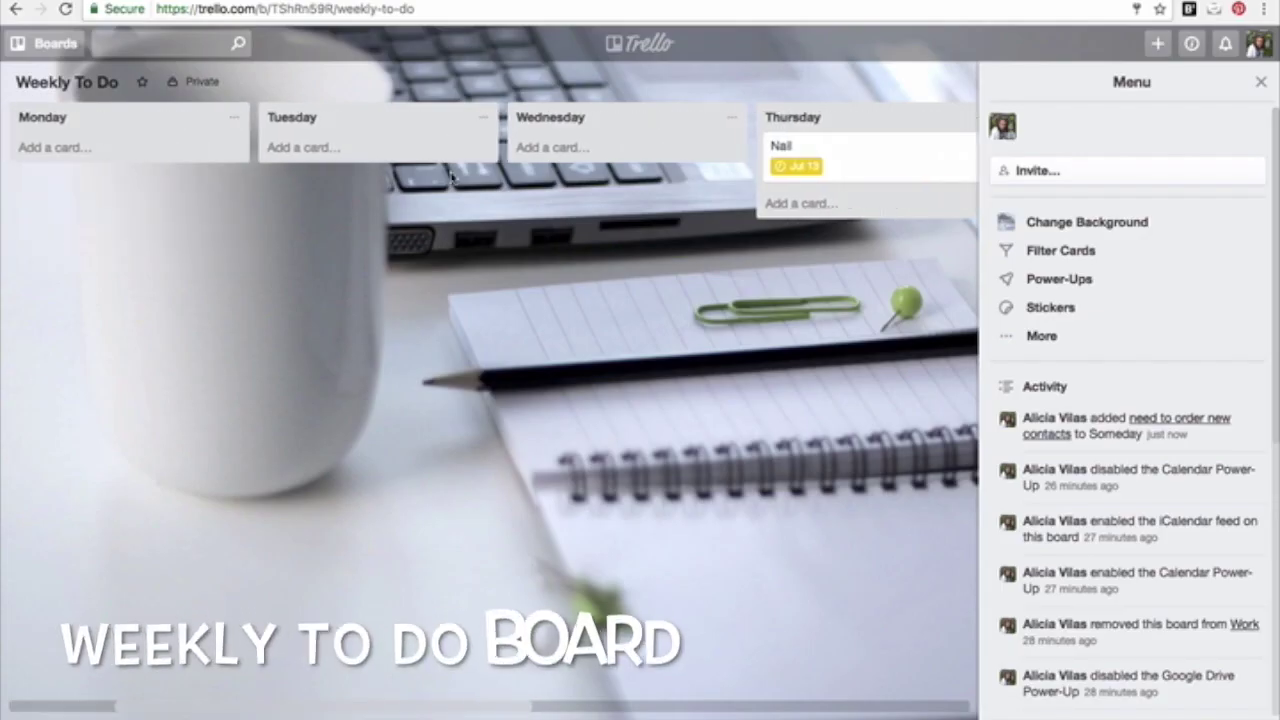
scroll(452, 178, "right", 5)
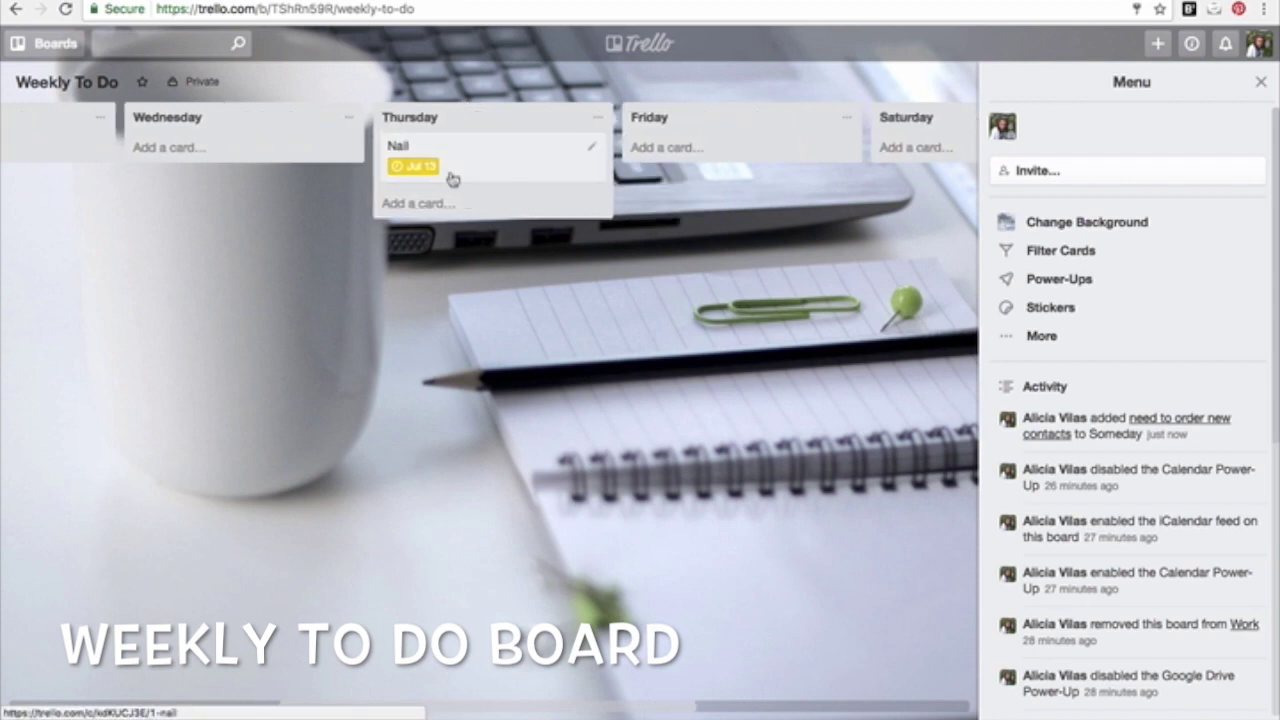
scroll(771, 214, "left", 6)
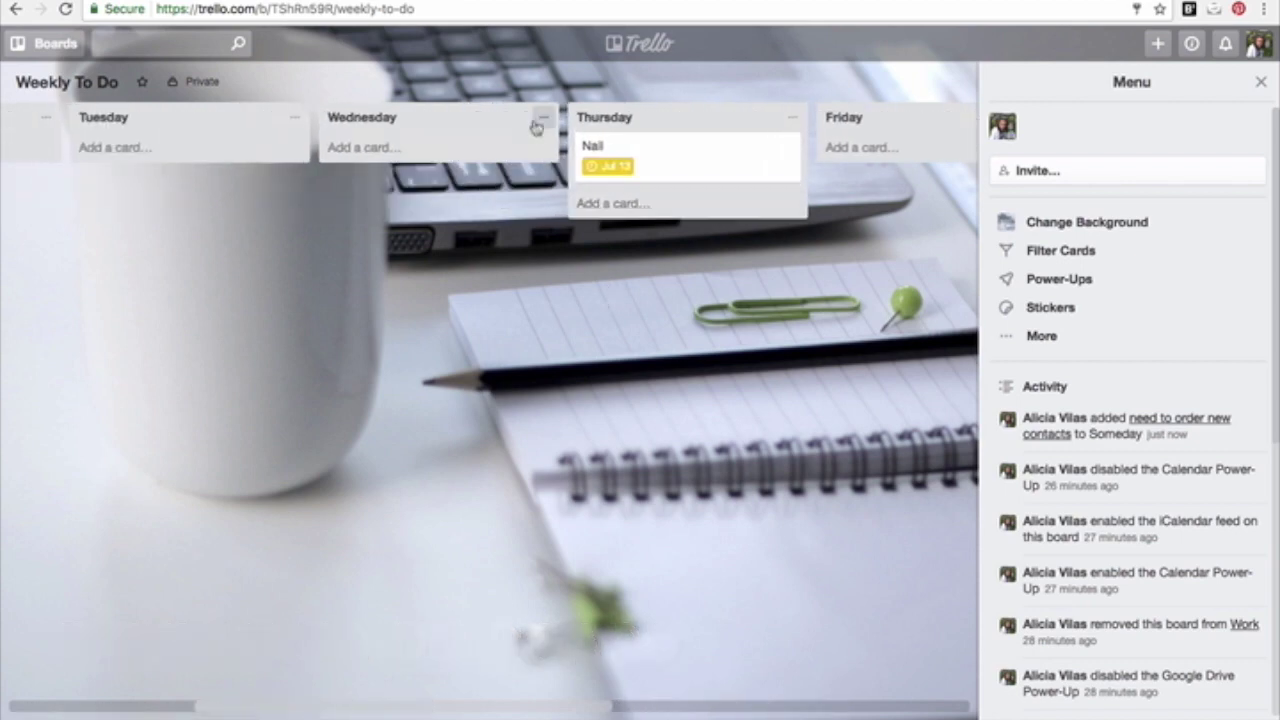
left_click(690, 155)
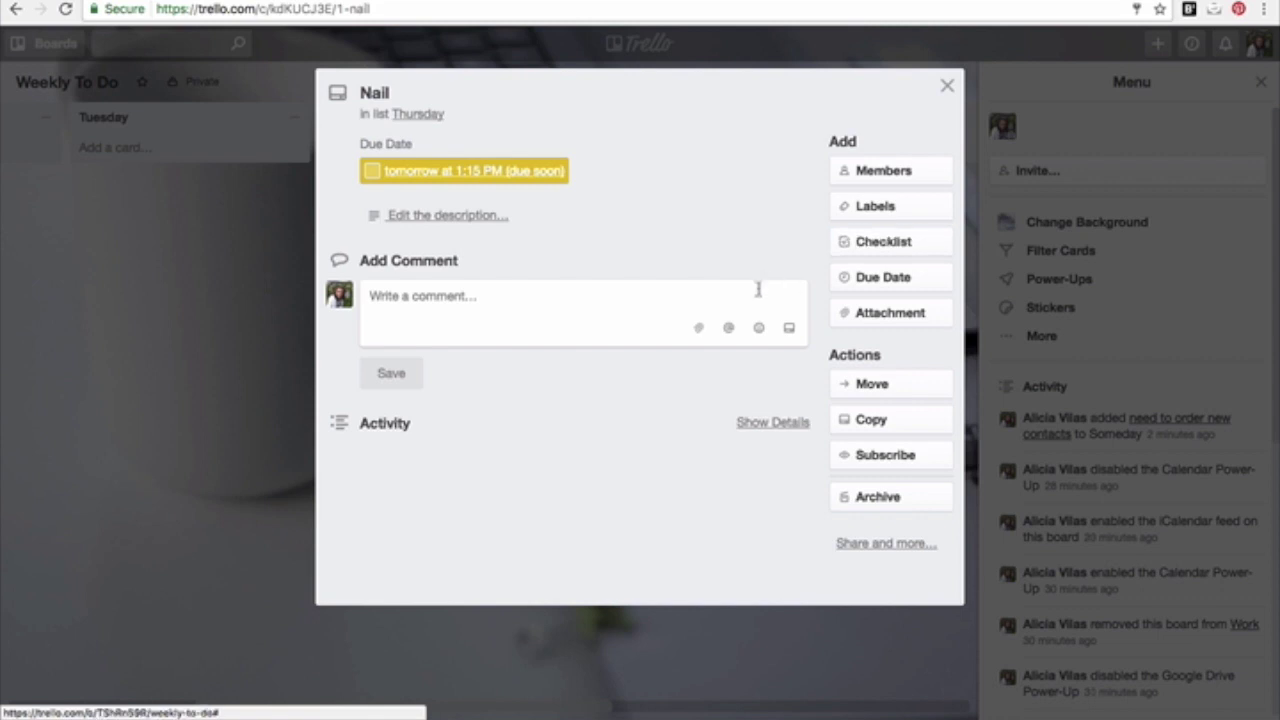
left_click(615, 45)
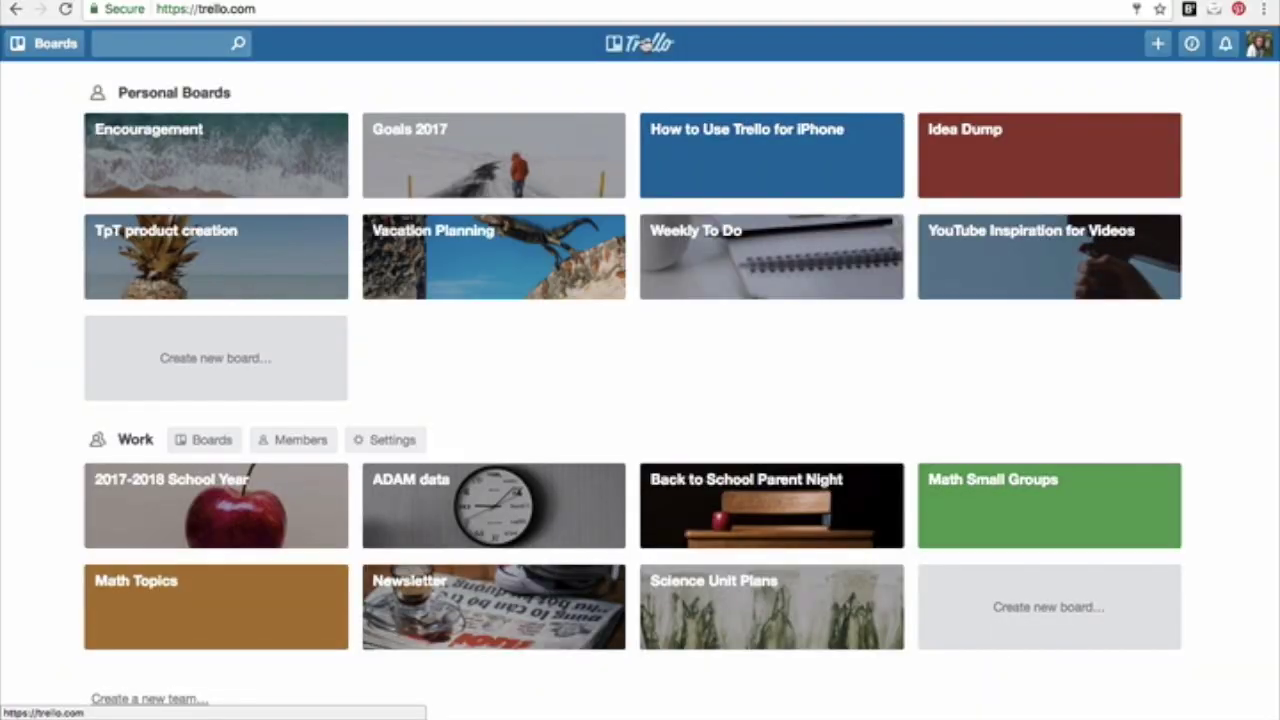
Review the lists on the YouTube Inspiration for Videos board and the 2017-2018 School Year board
left_click(1051, 258)
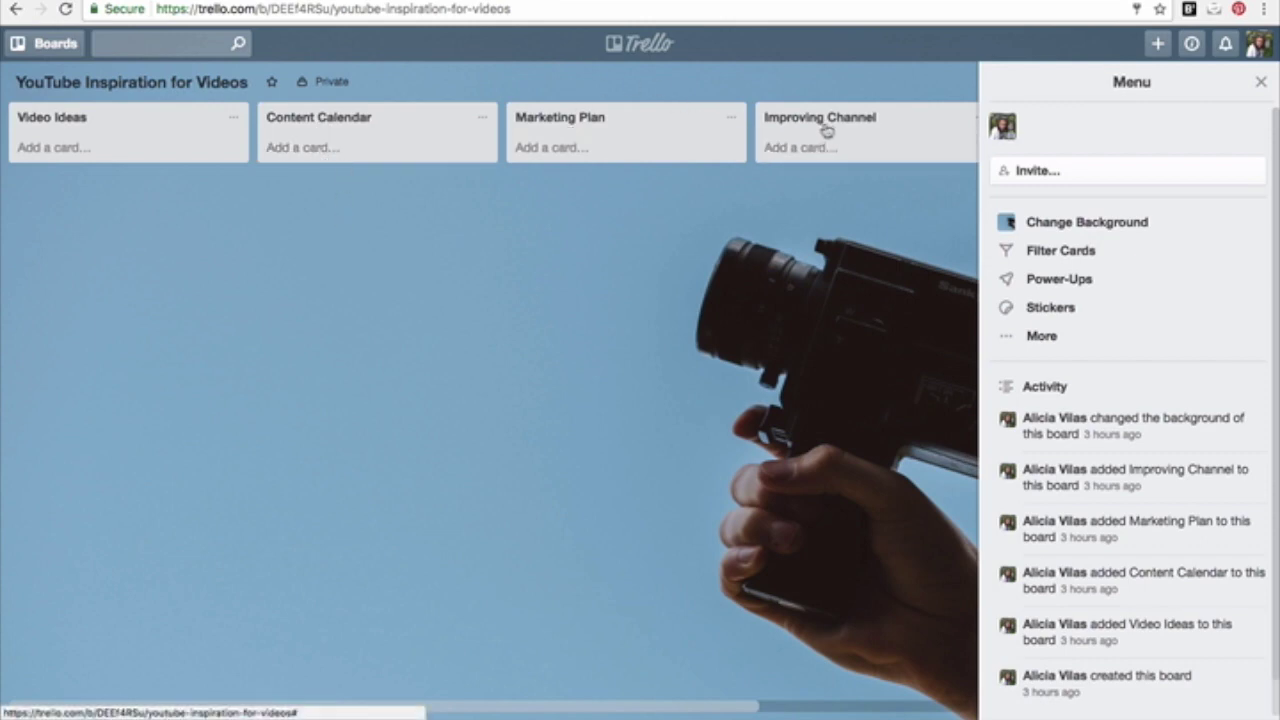
left_click(639, 43)
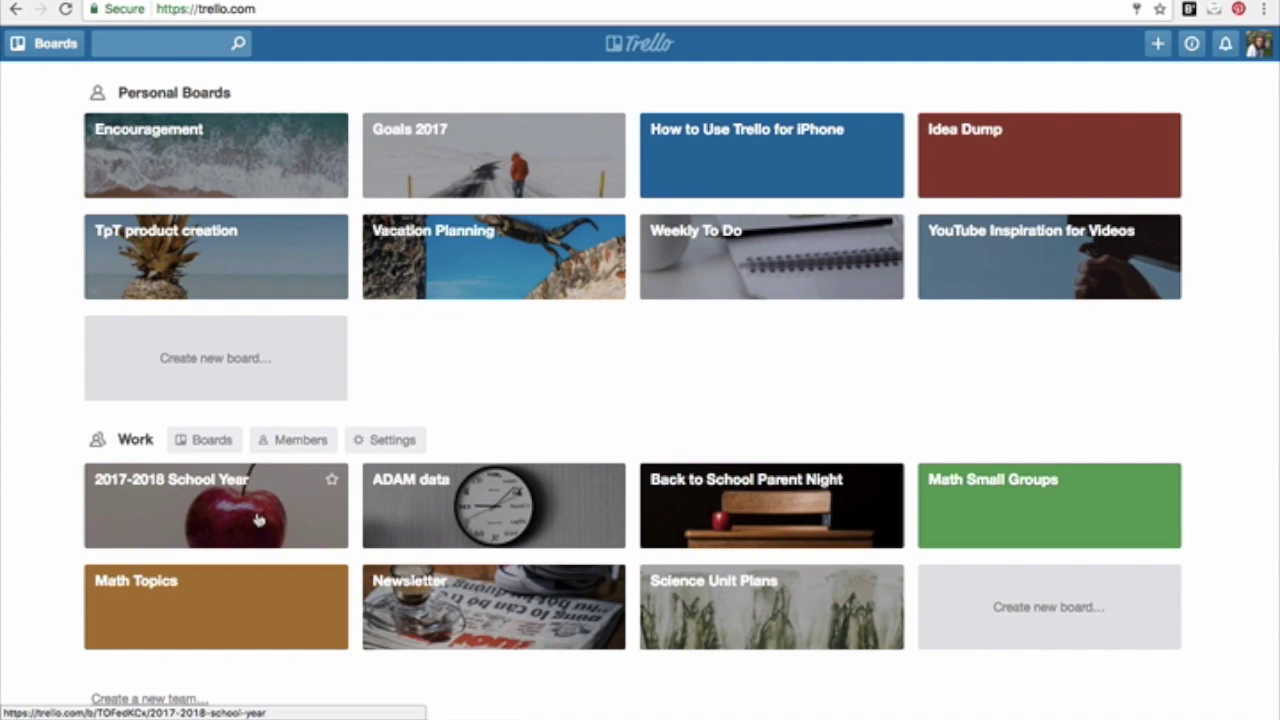
left_click(258, 520)
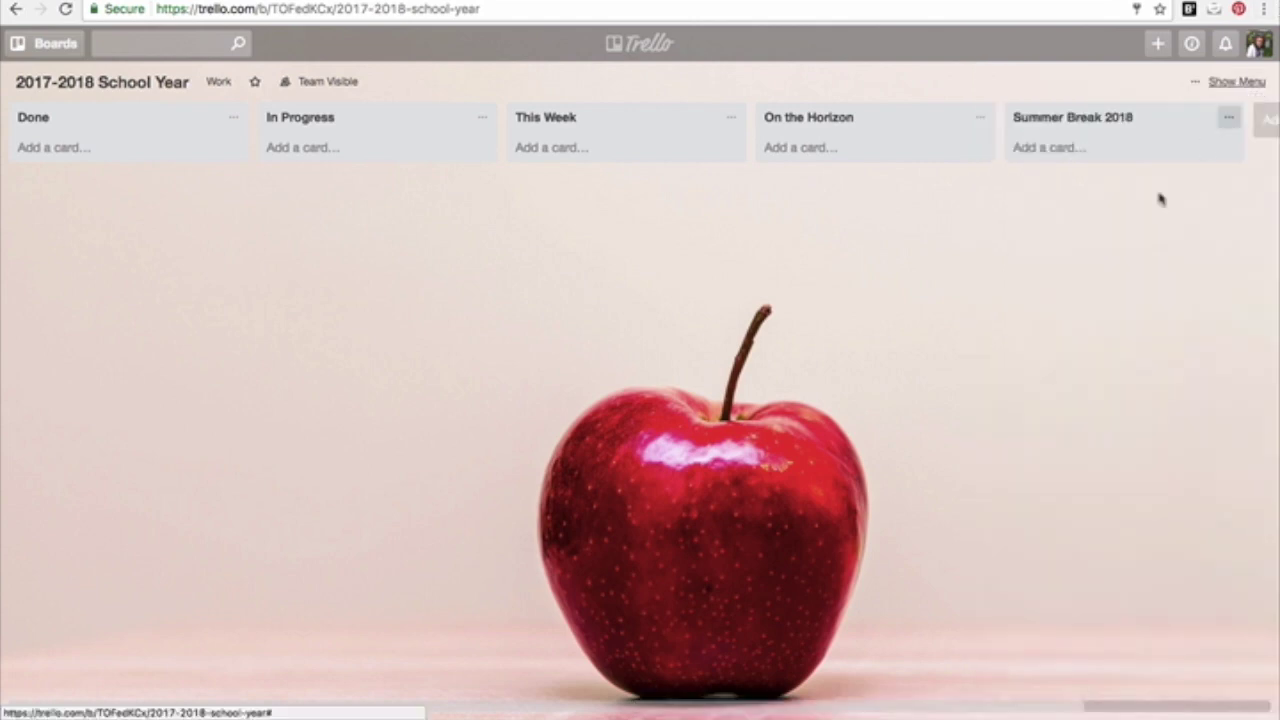
left_click(1261, 82)
left_click(55, 43)
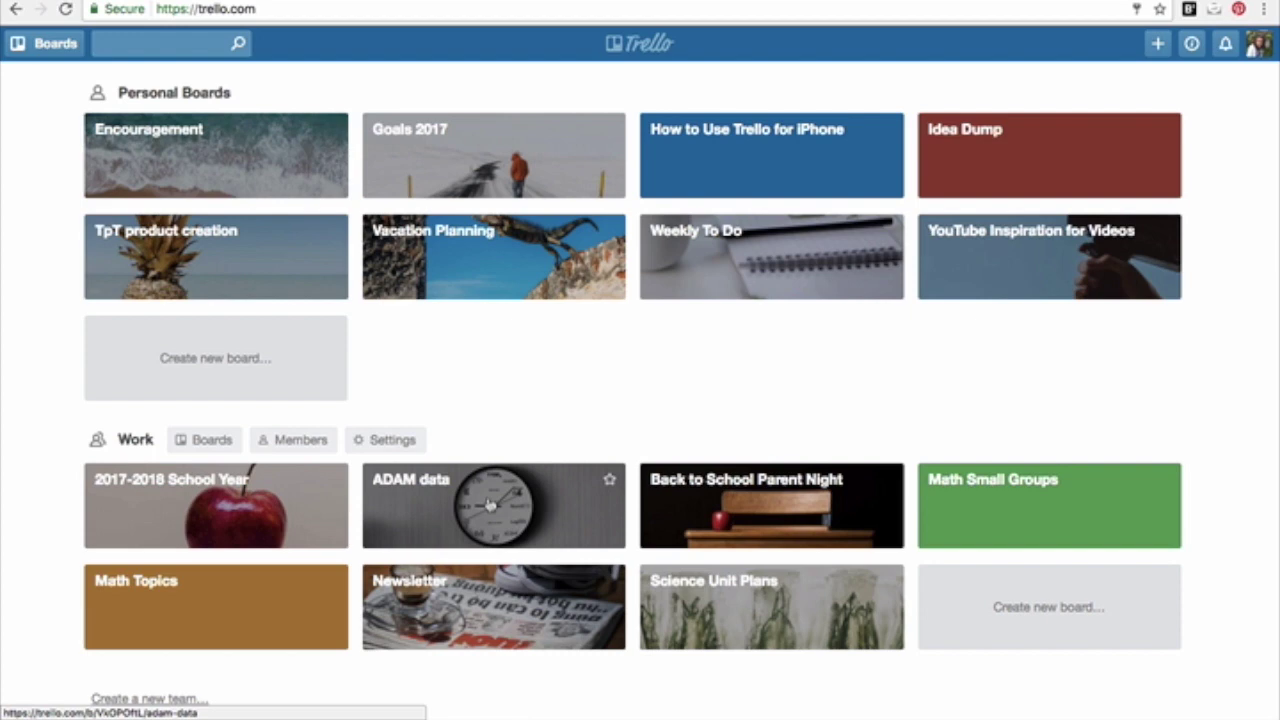
Open the ADAM data board and add a card with a student's name to the 1-1.9 list
left_click(428, 518)
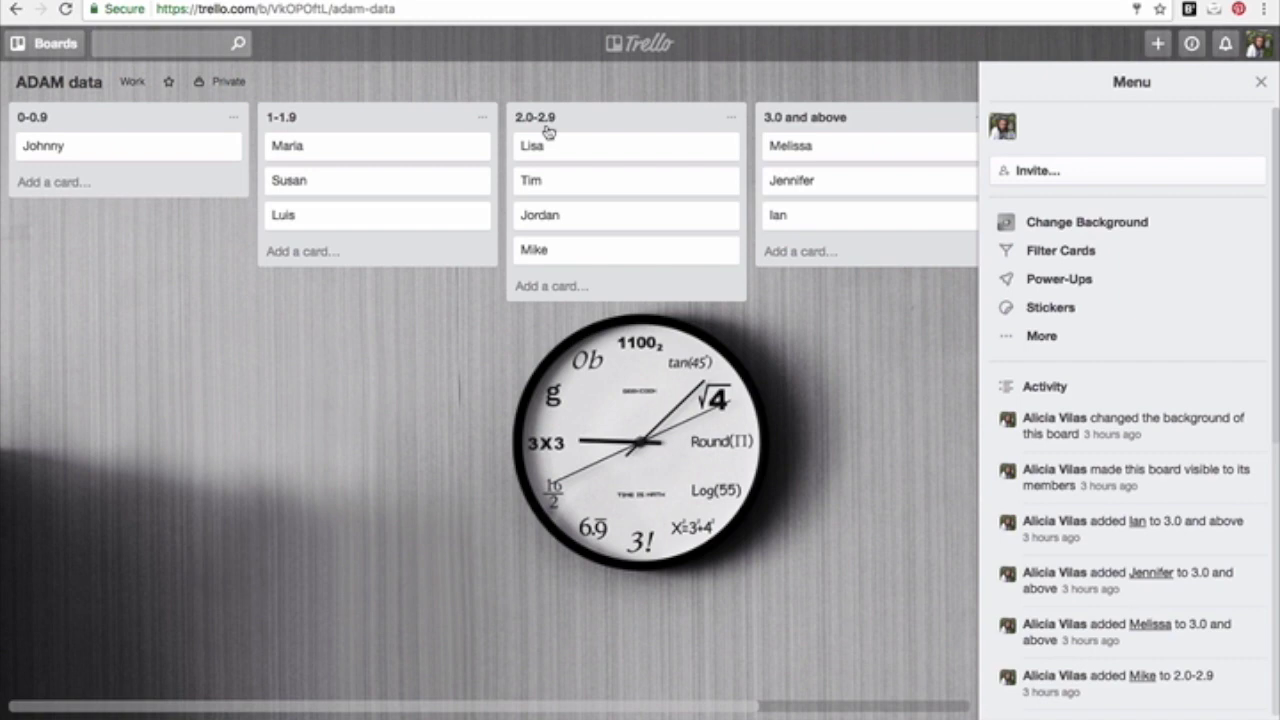
left_click(307, 252)
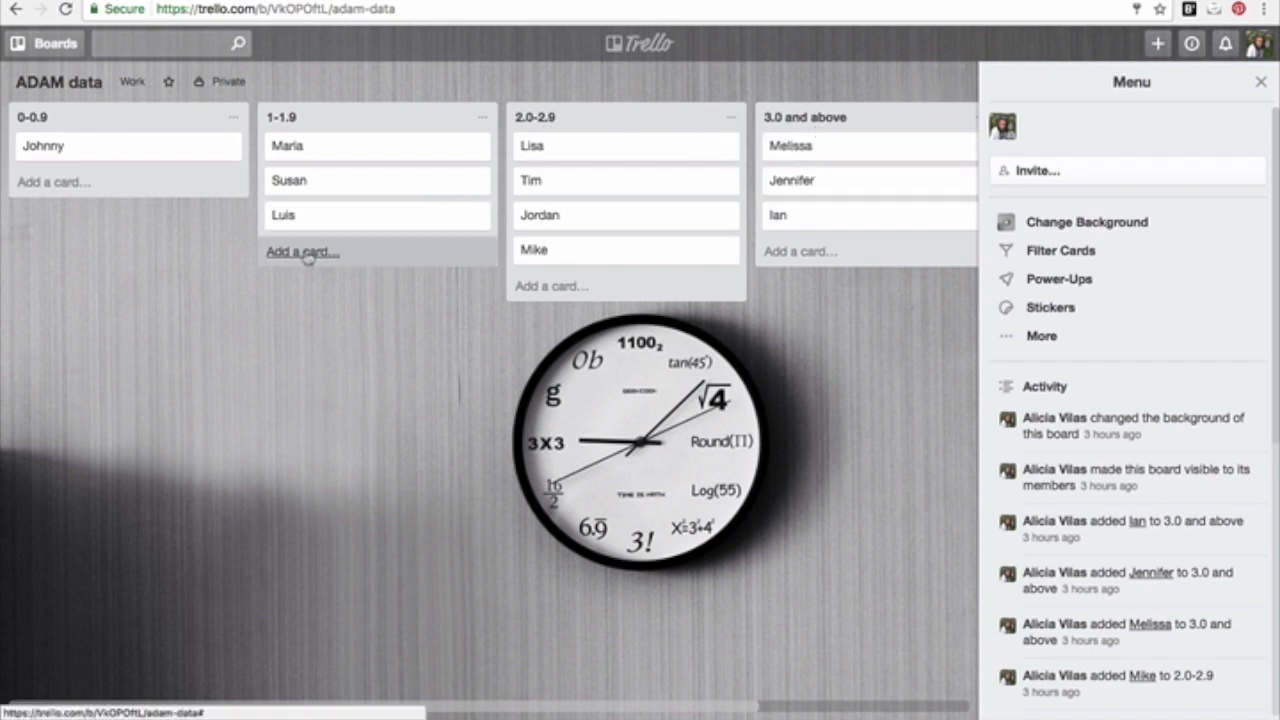
type("Je")
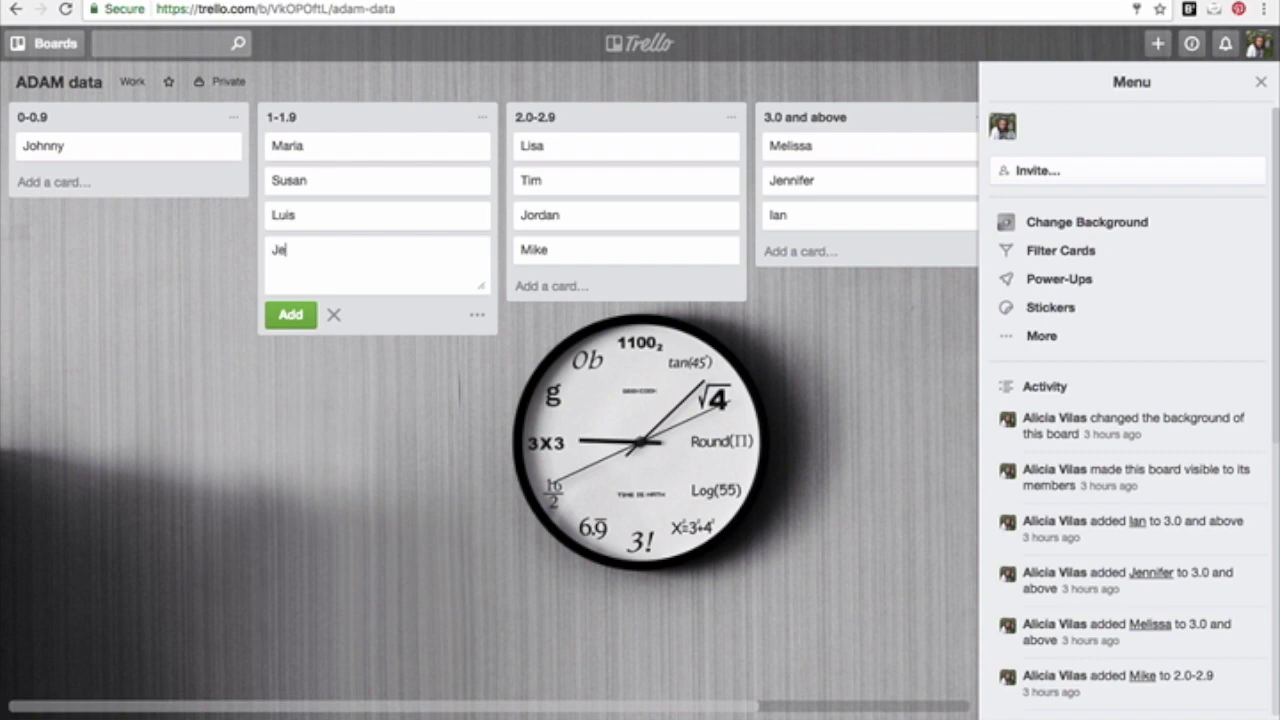
type("ssuca")
key("BackSpace")
key("BackSpace")
key("BackSpace")
type("ica")
left_click(284, 316)
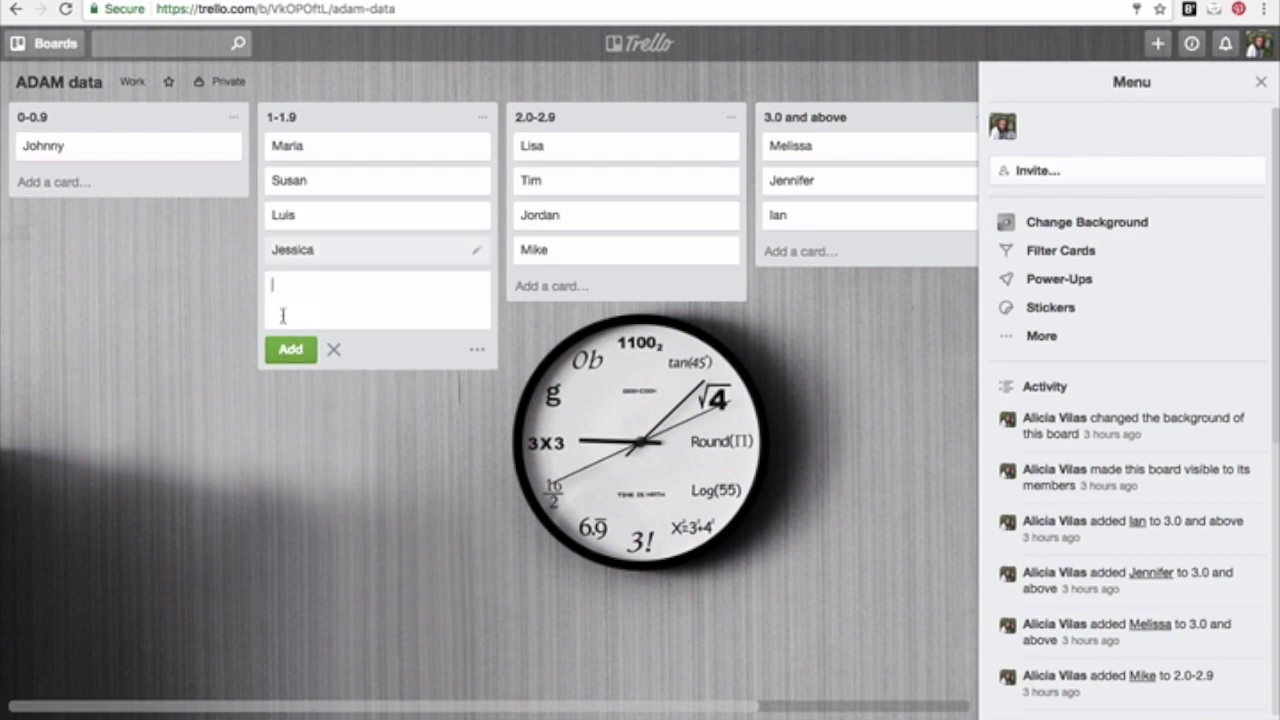
View the details of the new student card and move the card from the 1-1.9 list to the end of 2.0-2.9
left_click(300, 250)
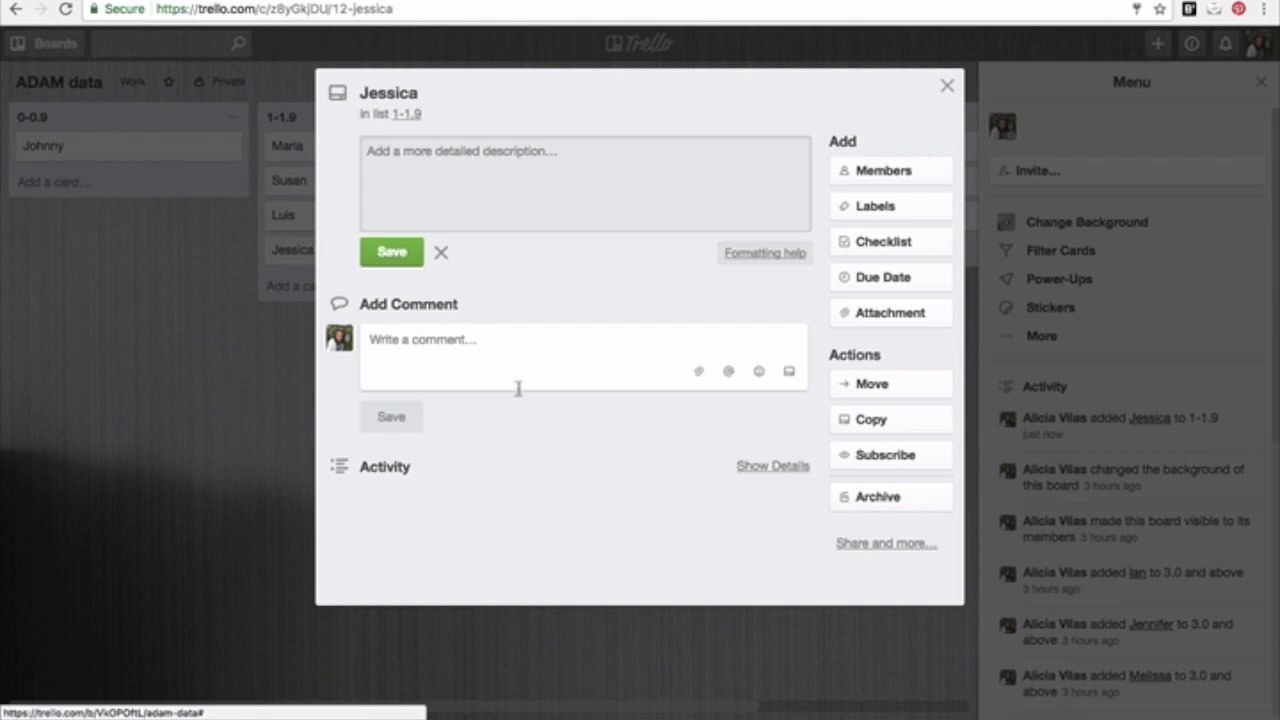
left_click(947, 86)
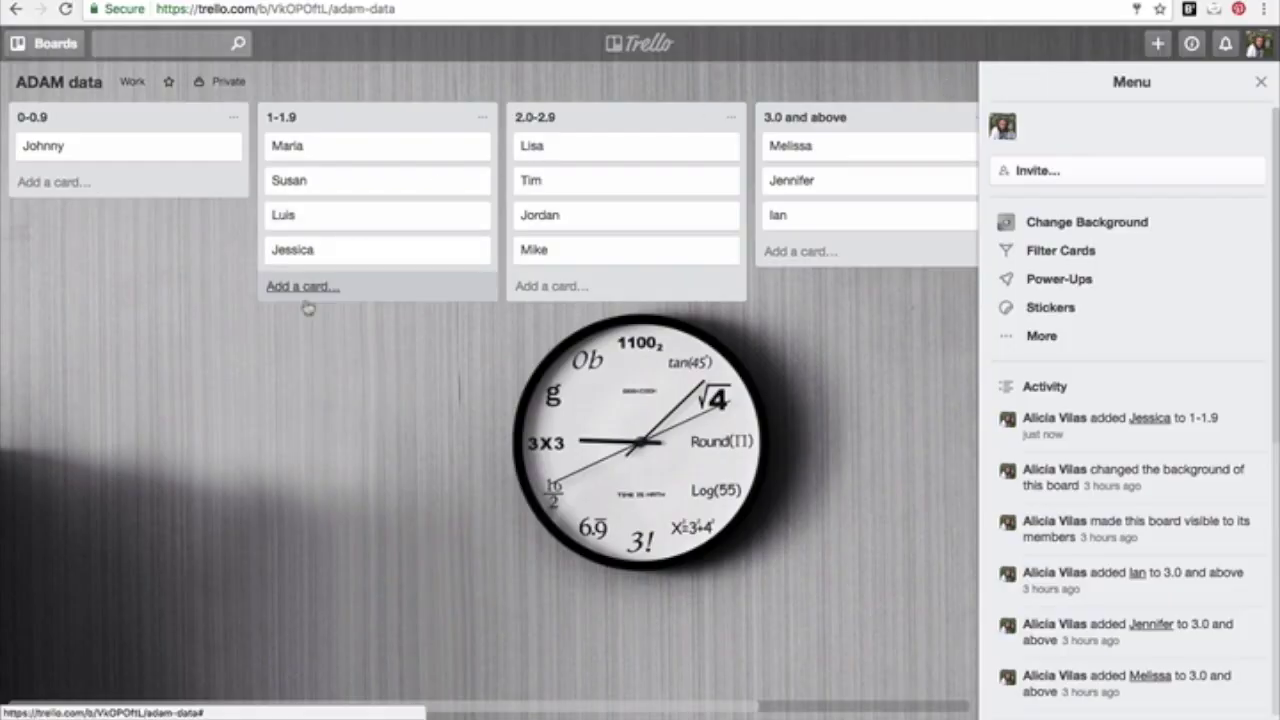
left_click_drag(307, 262, 553, 289)
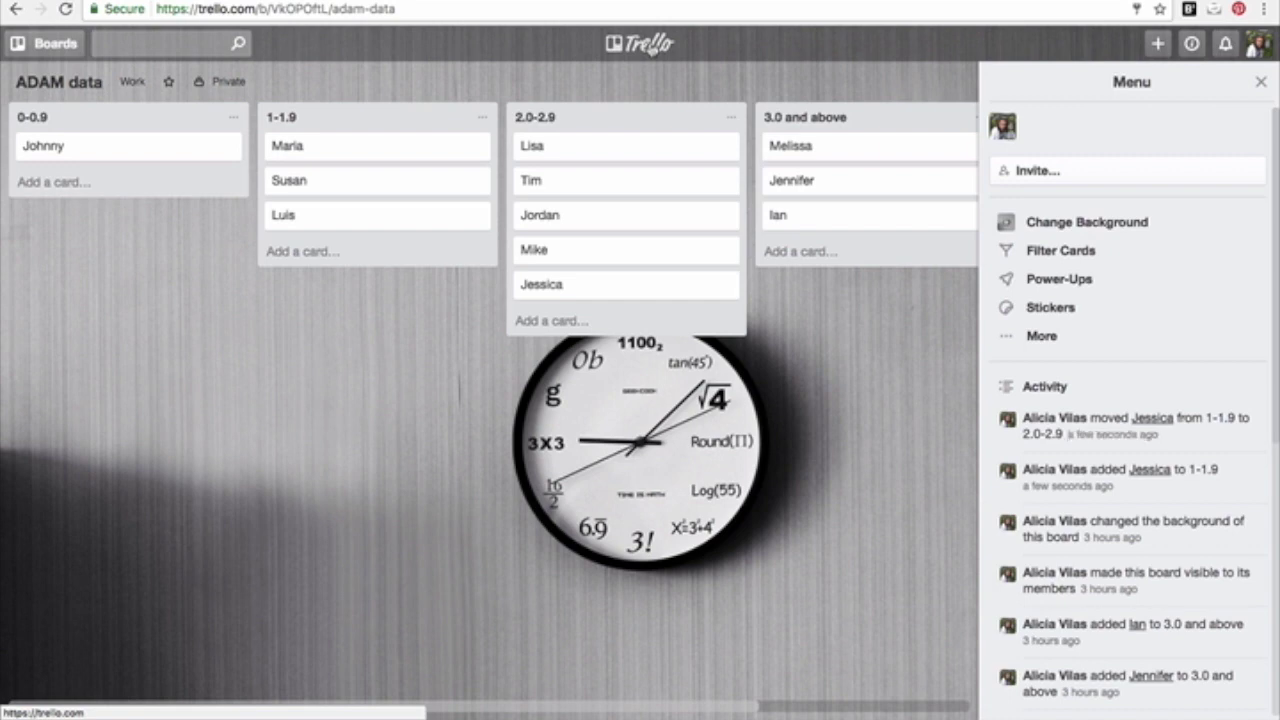
Open the Back to School Parent Night board and move the Slide presentation card from Doing to Done
left_click(653, 47)
left_click(790, 503)
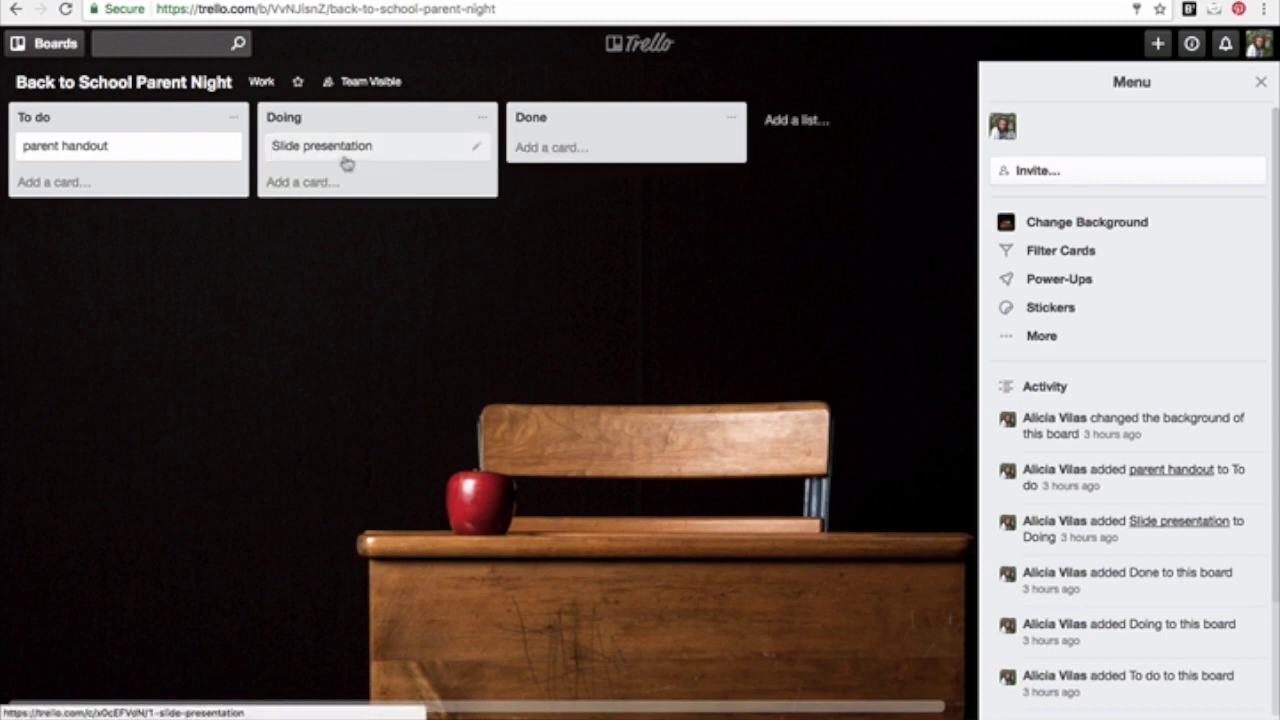
left_click_drag(346, 163, 598, 153)
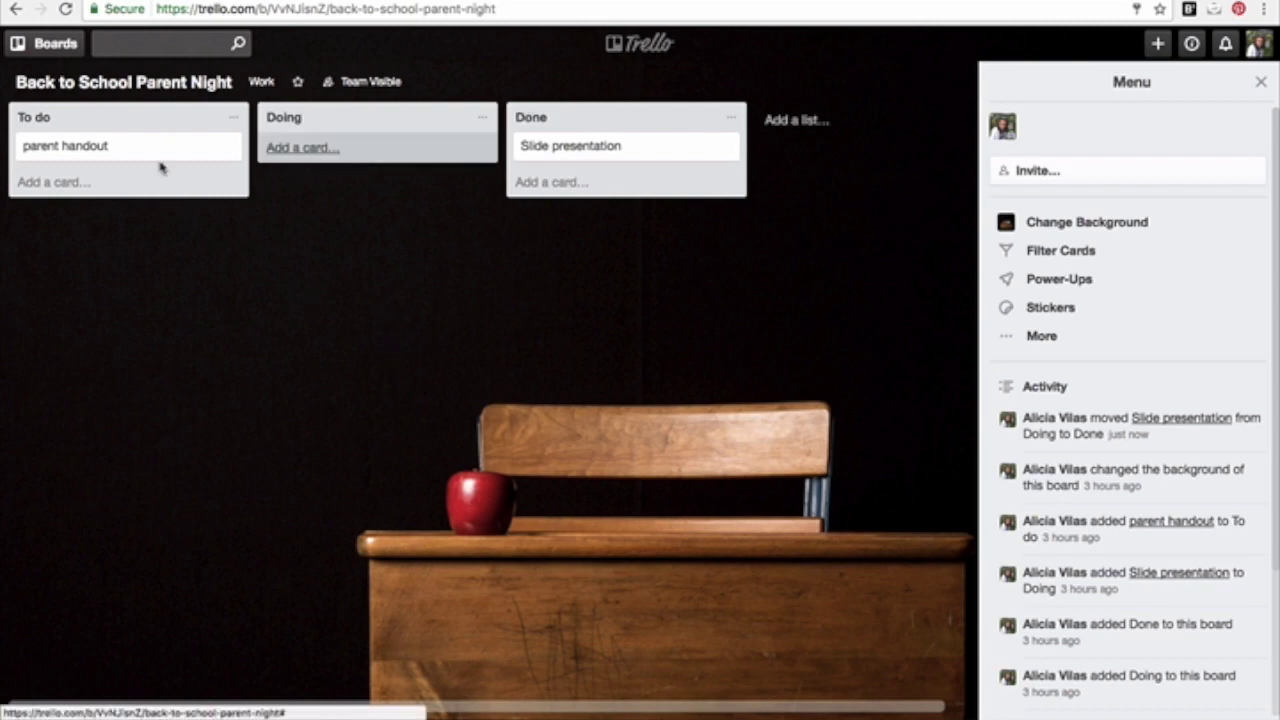
On the Math Small Groups board, add a student's name as a card in Place Value and view the second student card's details
left_click(640, 43)
left_click(1015, 510)
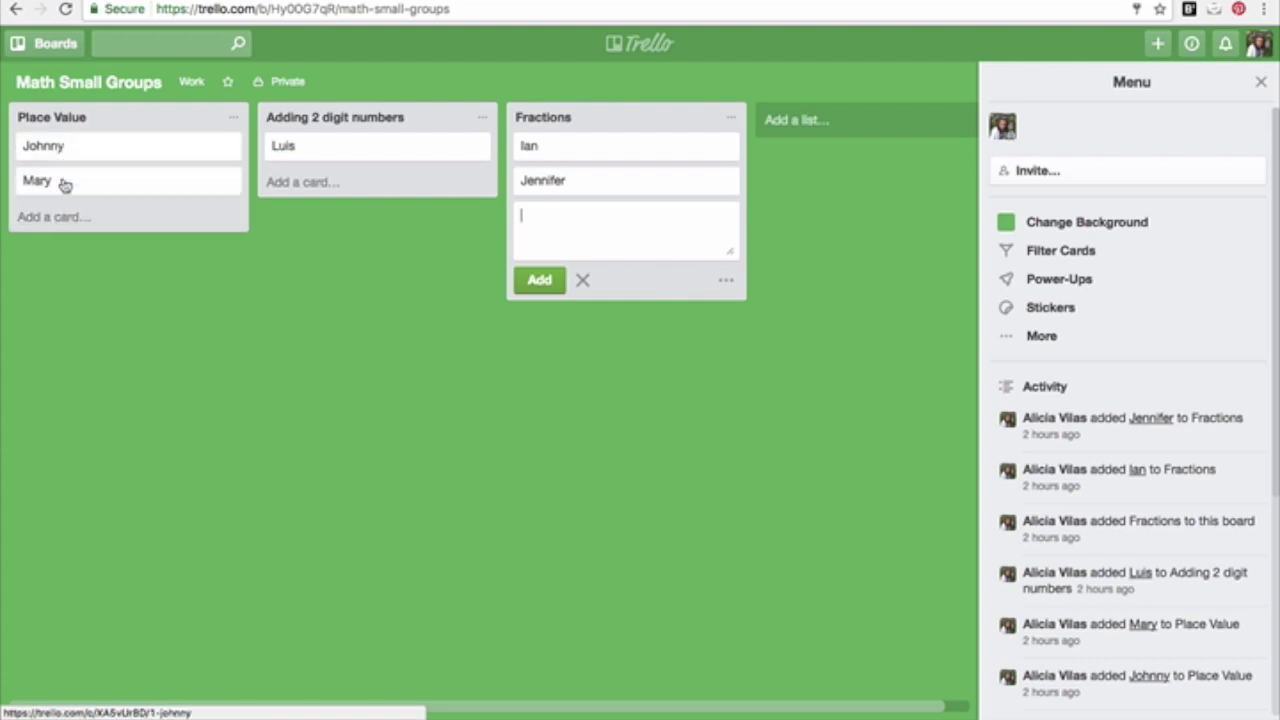
left_click(55, 217)
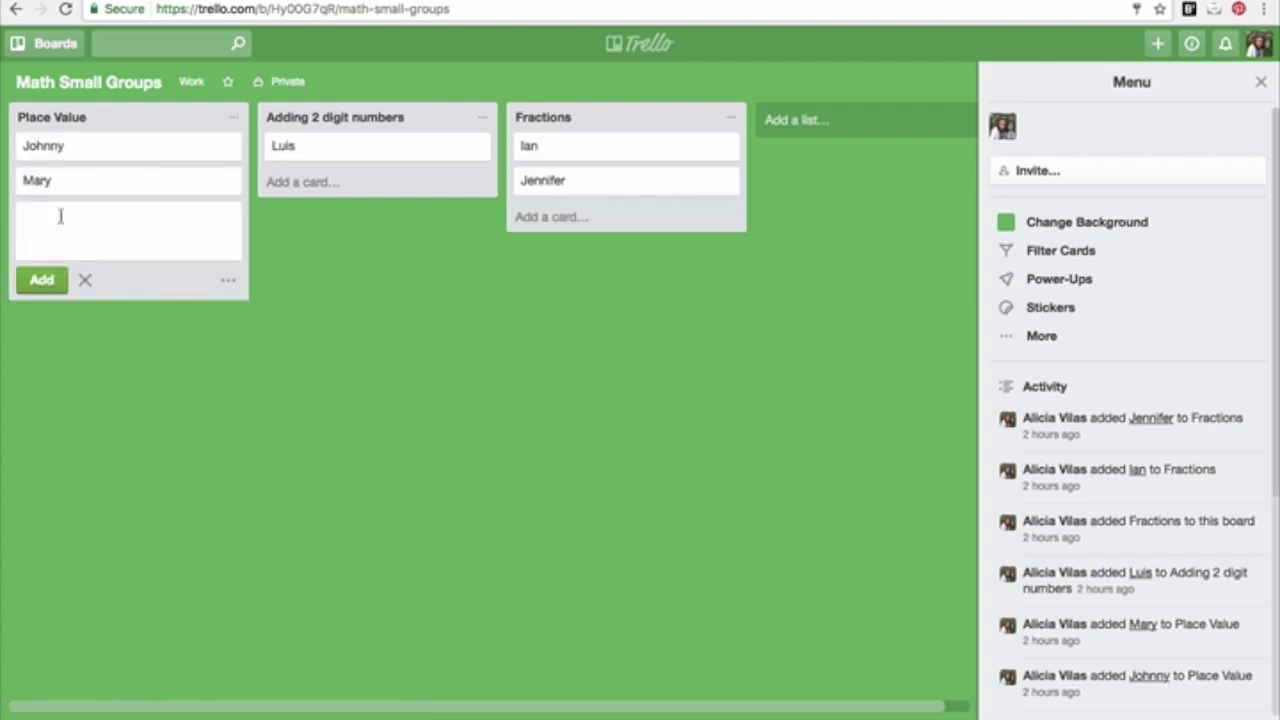
type("Jessica")
left_click(42, 281)
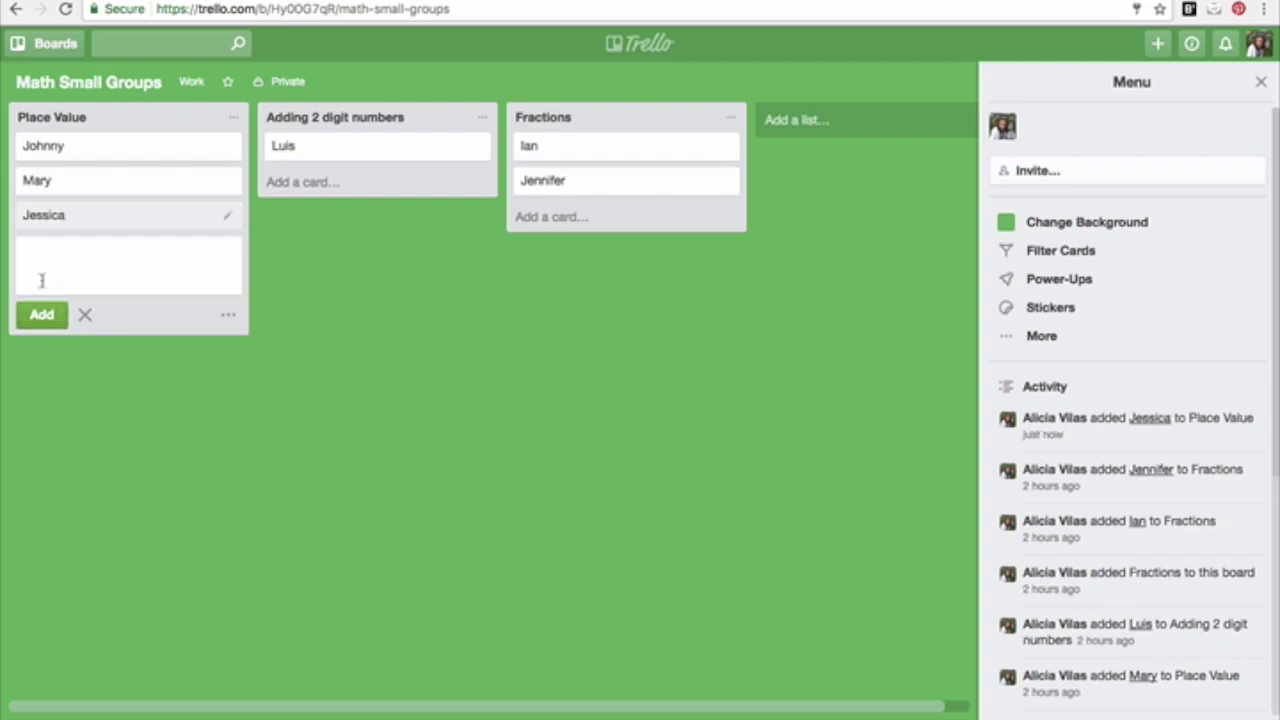
left_click(40, 183)
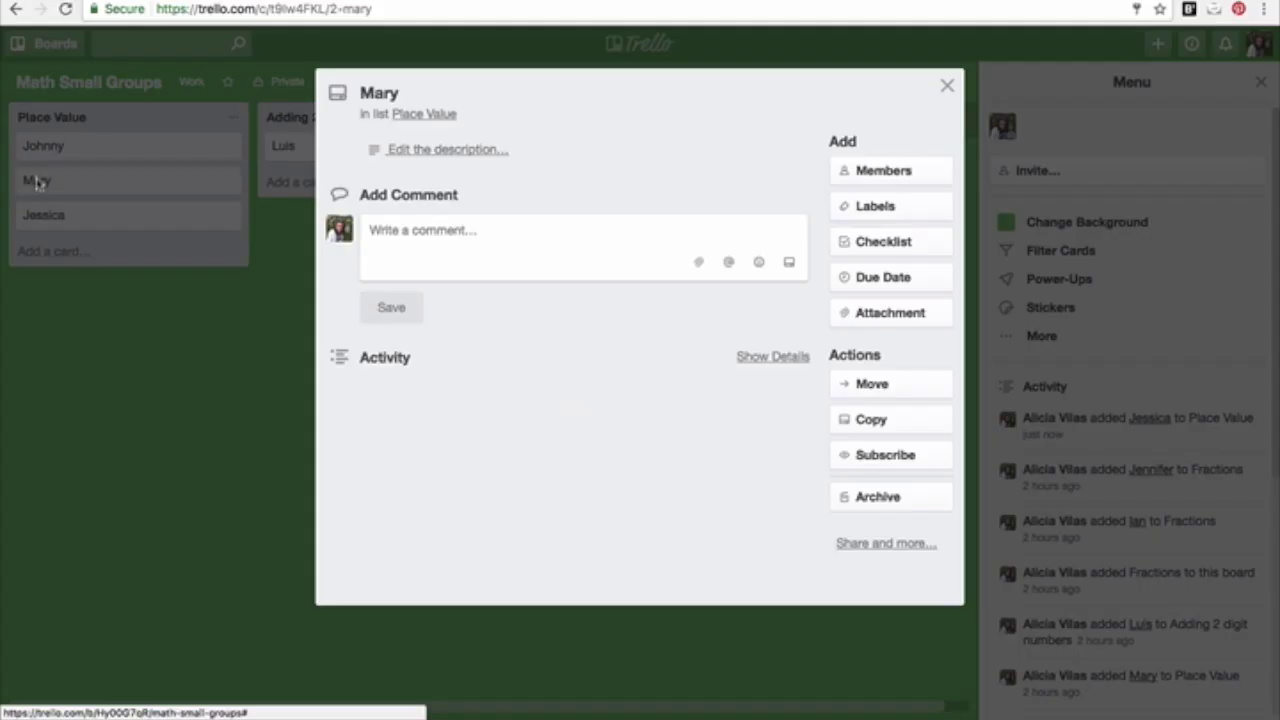
left_click(947, 86)
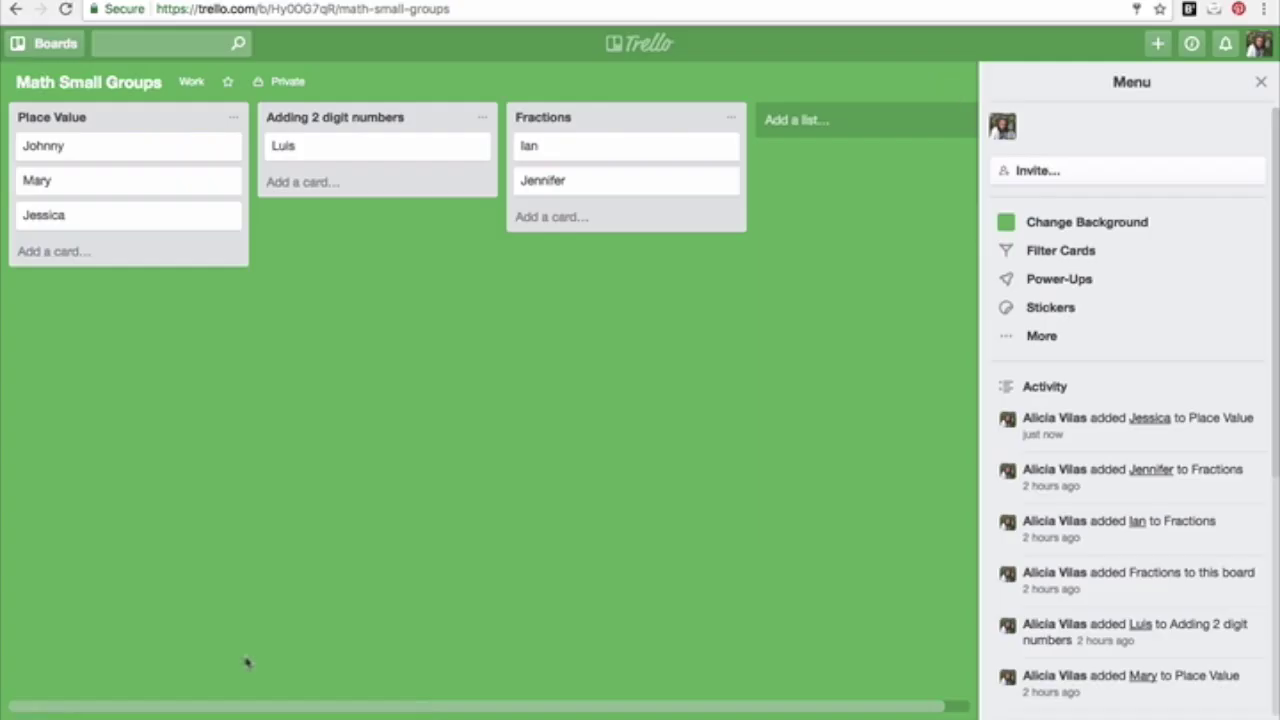
View the Place Value Games card on the Math Topics board and open the Newsletter board
left_click(650, 47)
left_click(178, 621)
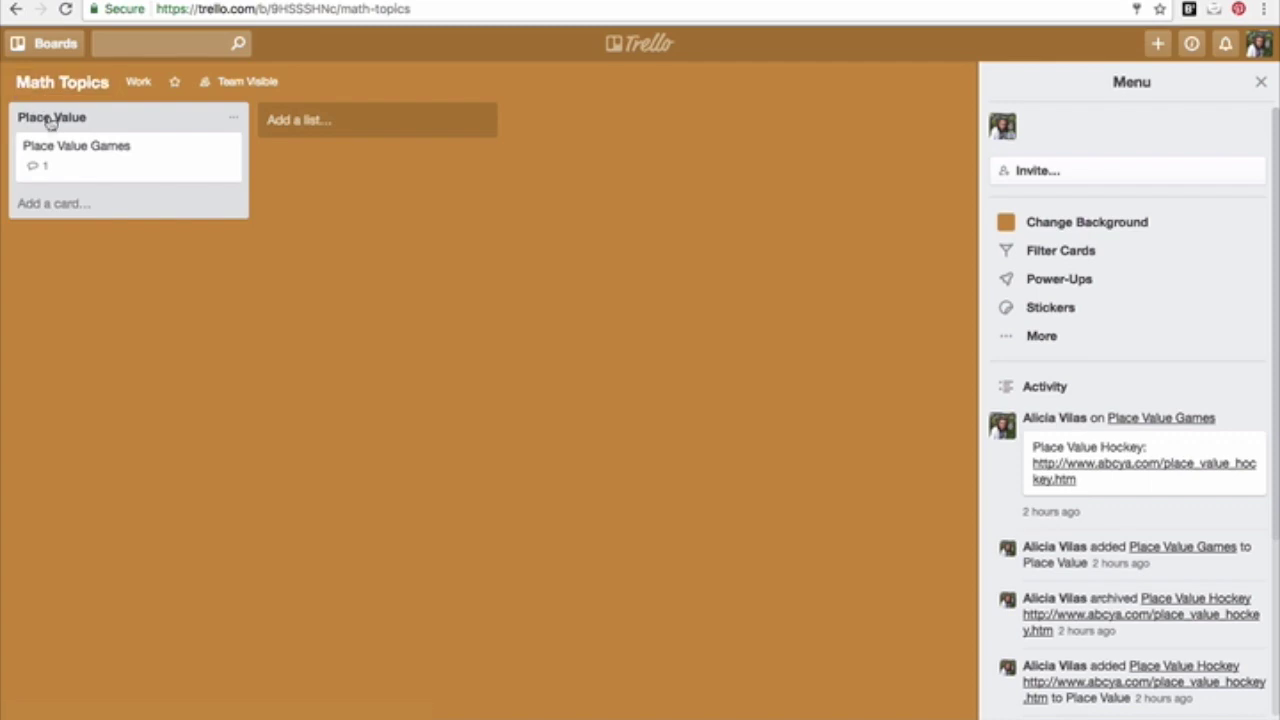
left_click(75, 166)
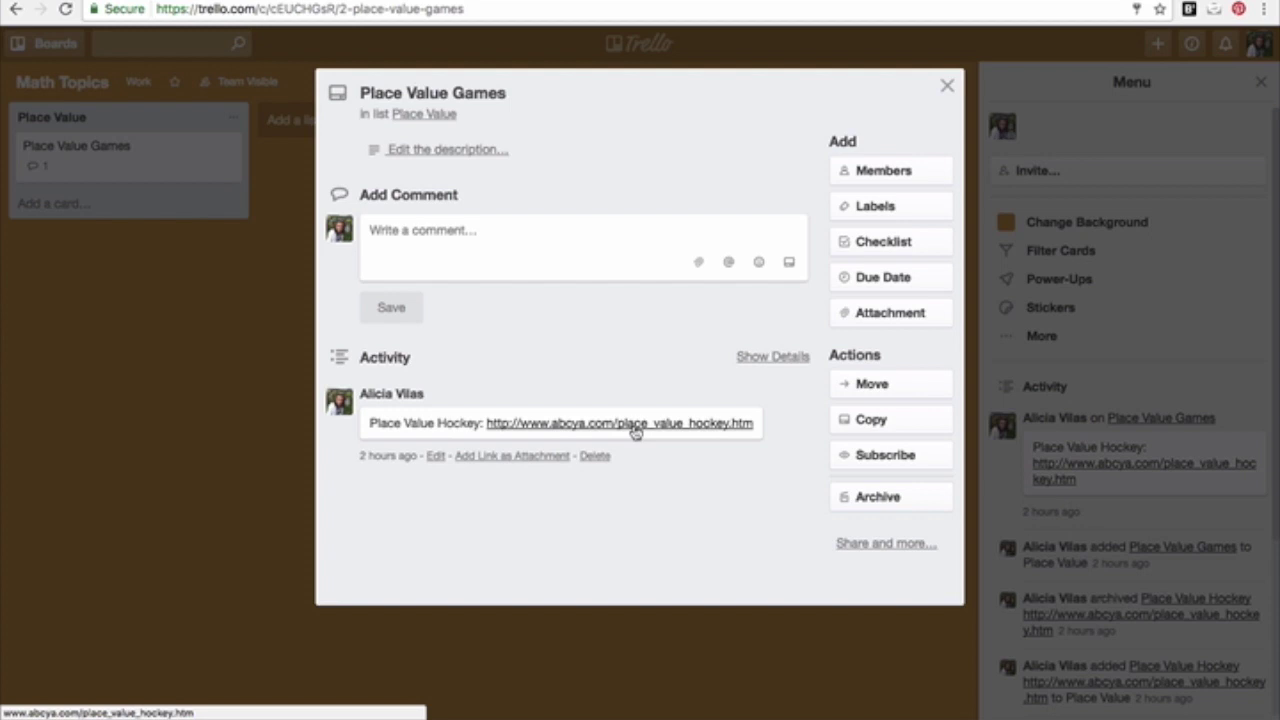
key("alt+Left")
key("alt+Left")
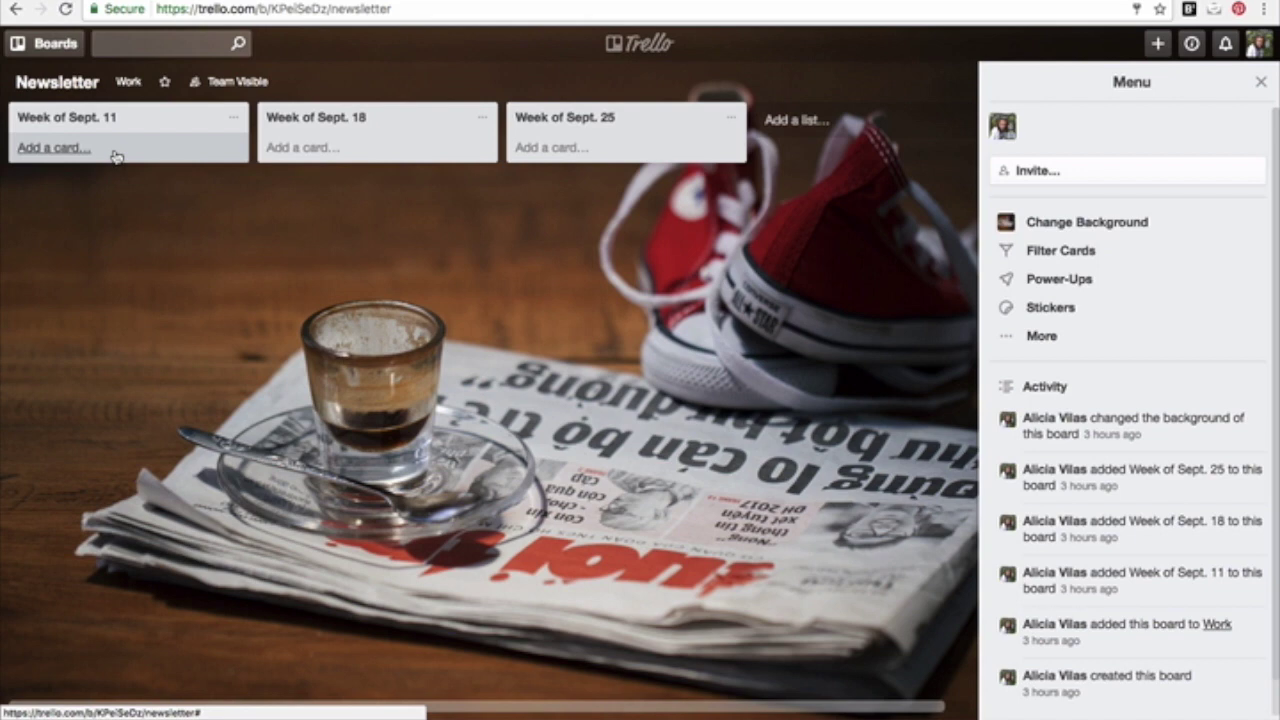
Open the Science Unit Plans board and add an Ocean Unit card to the Align Unit to Standards list
left_click(645, 50)
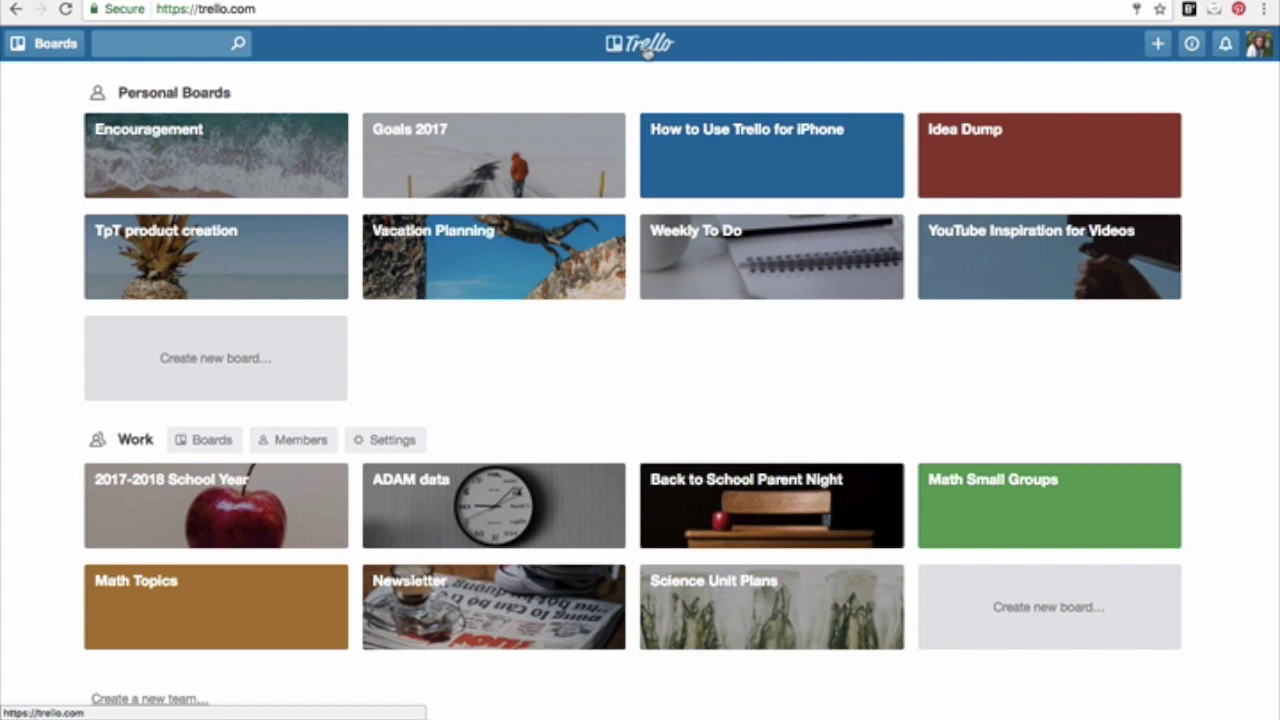
left_click(780, 606)
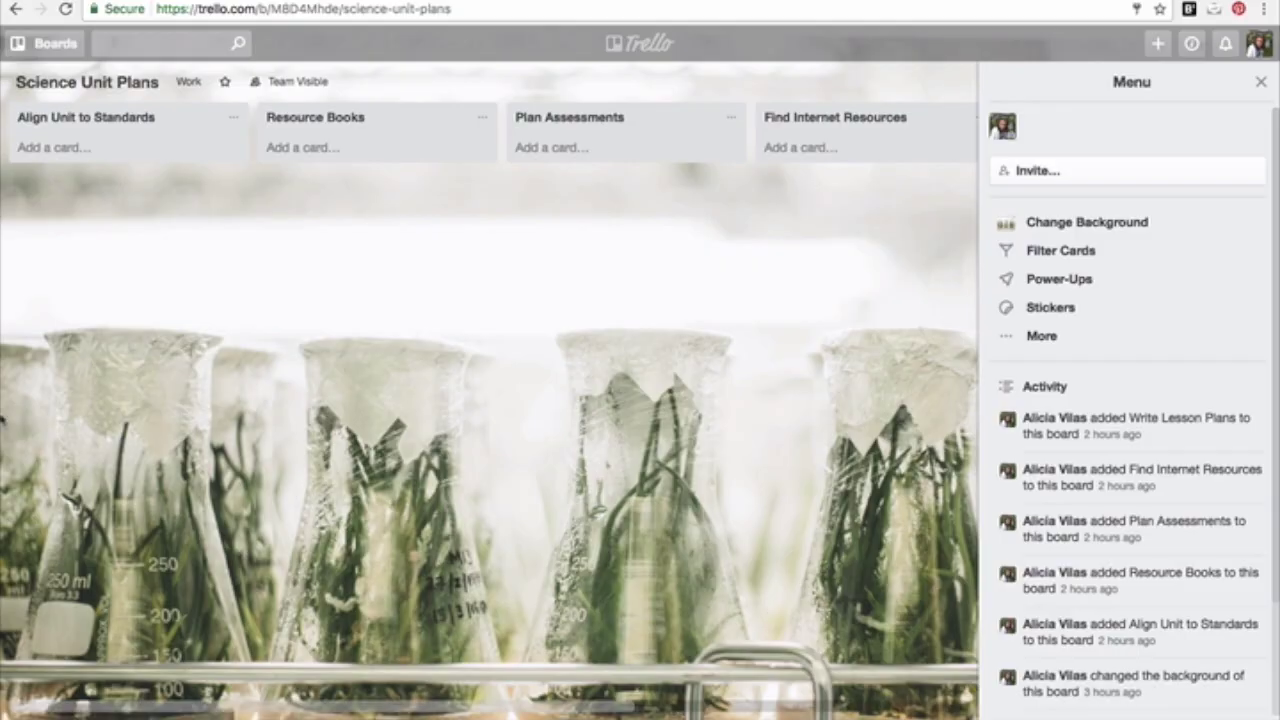
left_click(56, 157)
type("Oc")
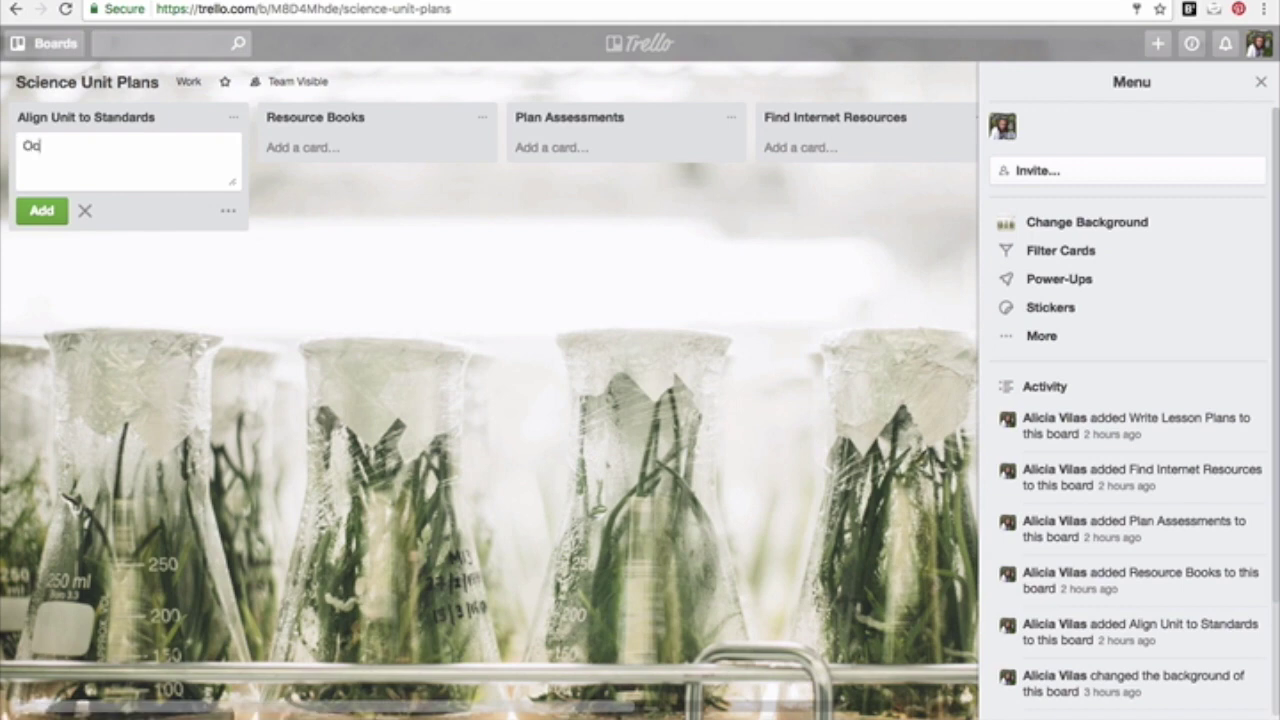
type("ean Unit")
key("Return")
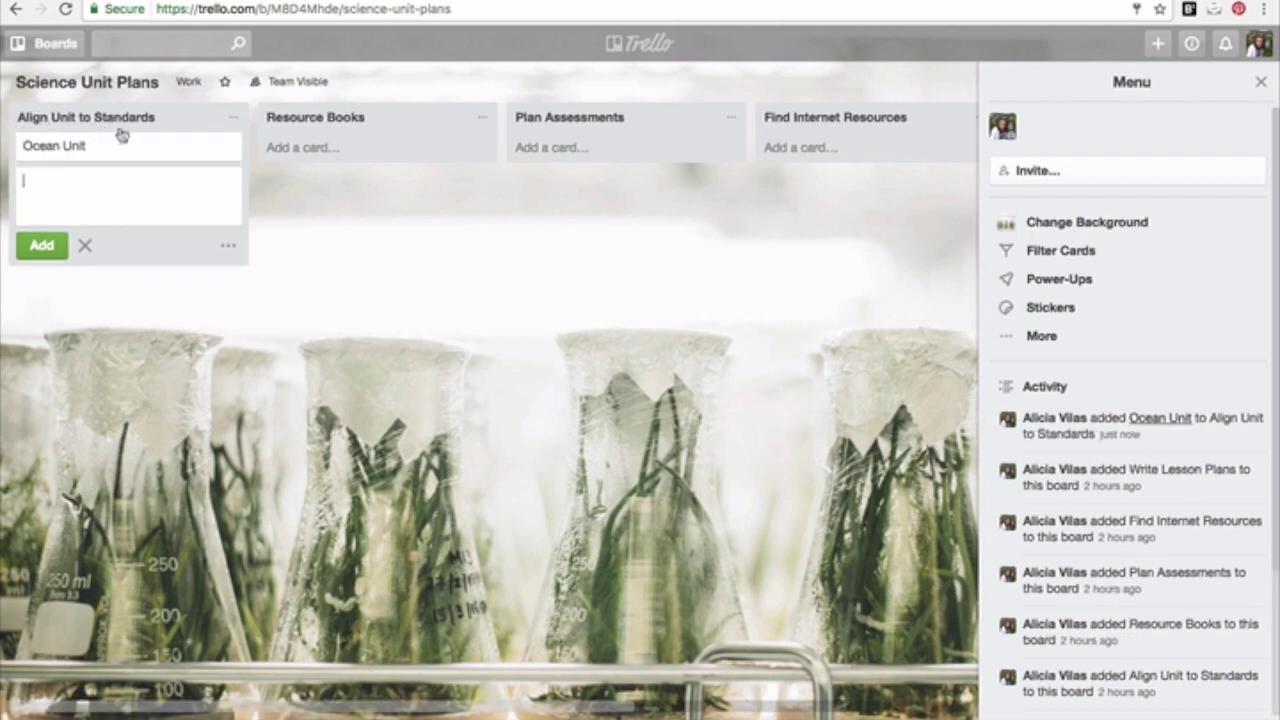
Move the Ocean Unit card to Resource Books, view its details, and move it through Plan Assessments to Write Lesson Plans
left_click_drag(66, 145, 313, 153)
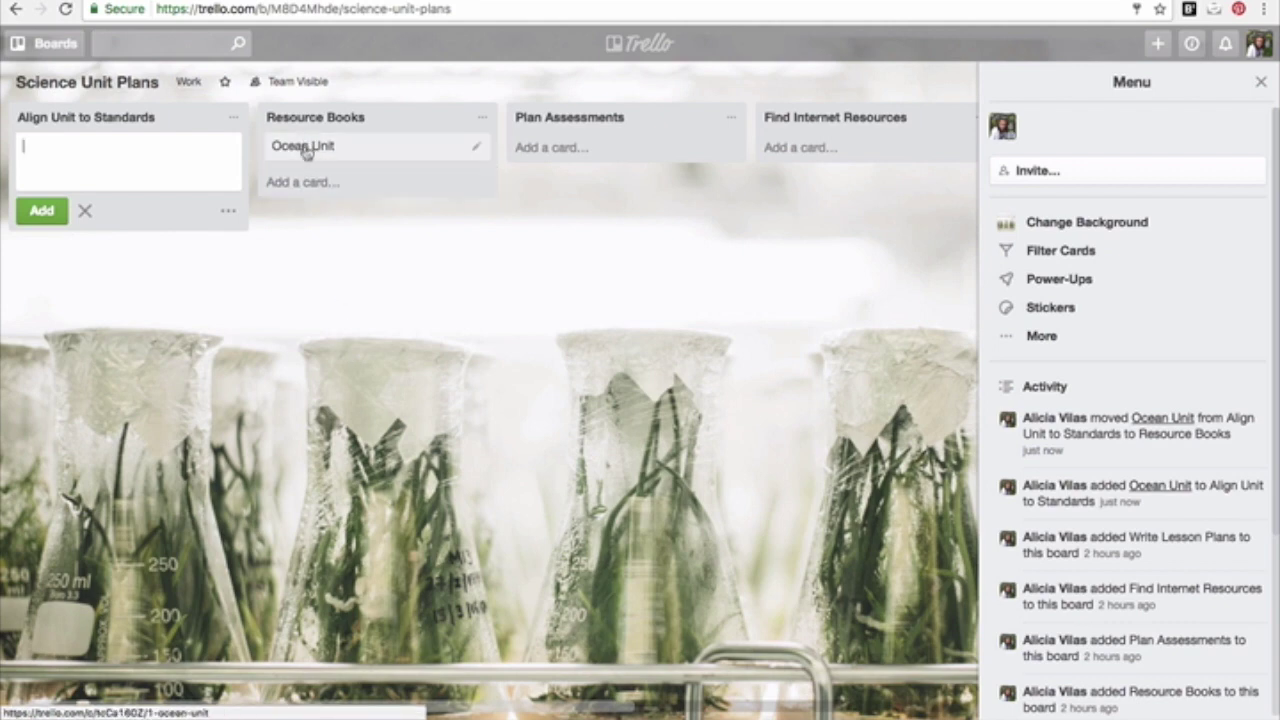
left_click(303, 148)
left_click(945, 92)
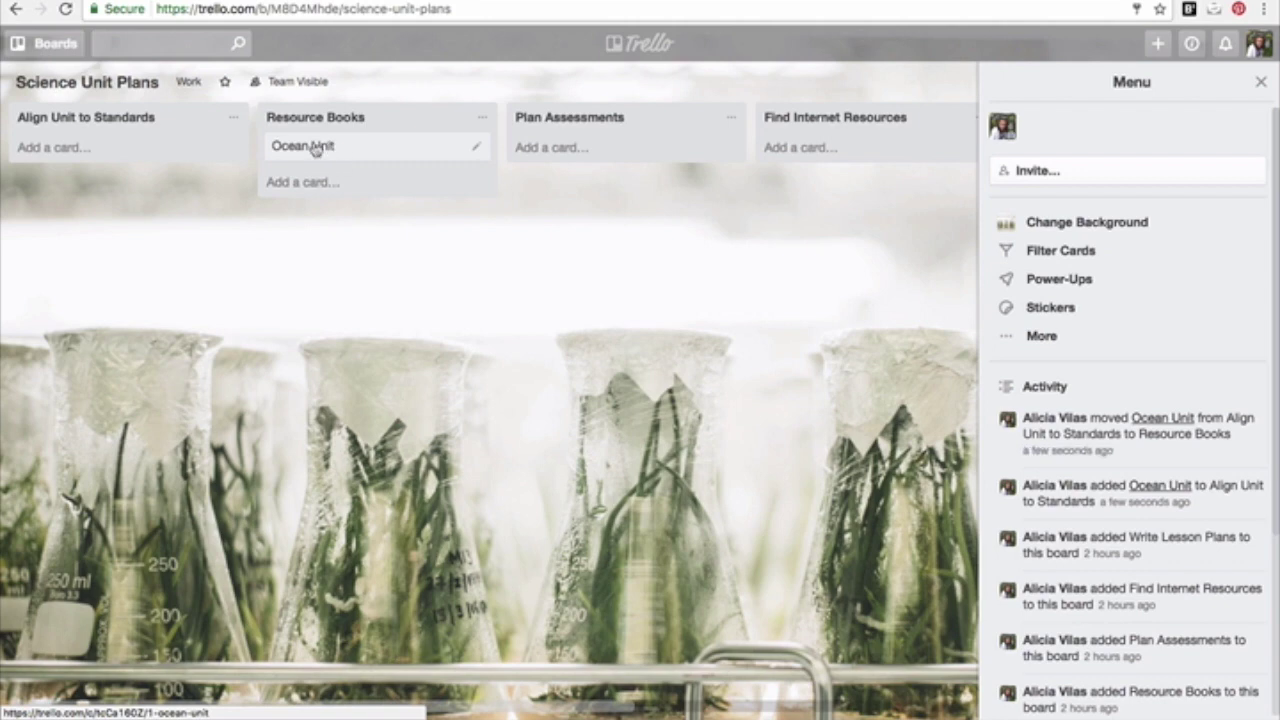
left_click_drag(315, 150, 565, 150)
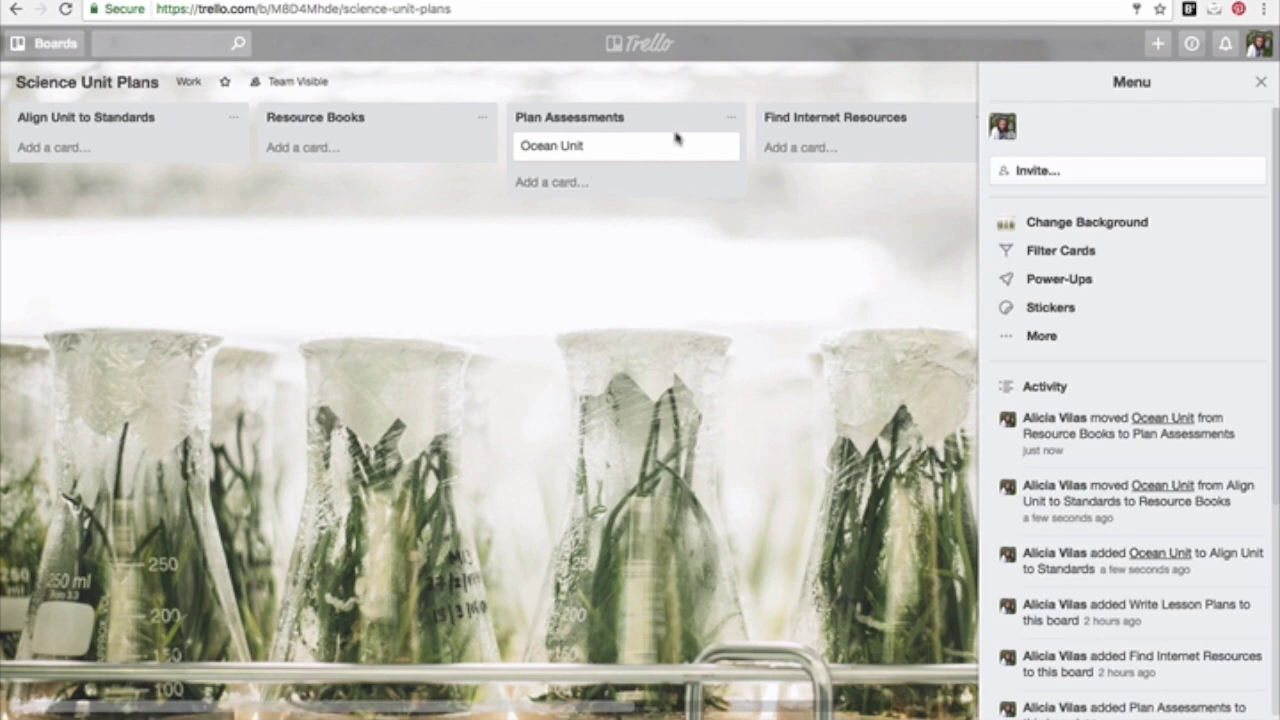
left_click_drag(677, 134, 1029, 157)
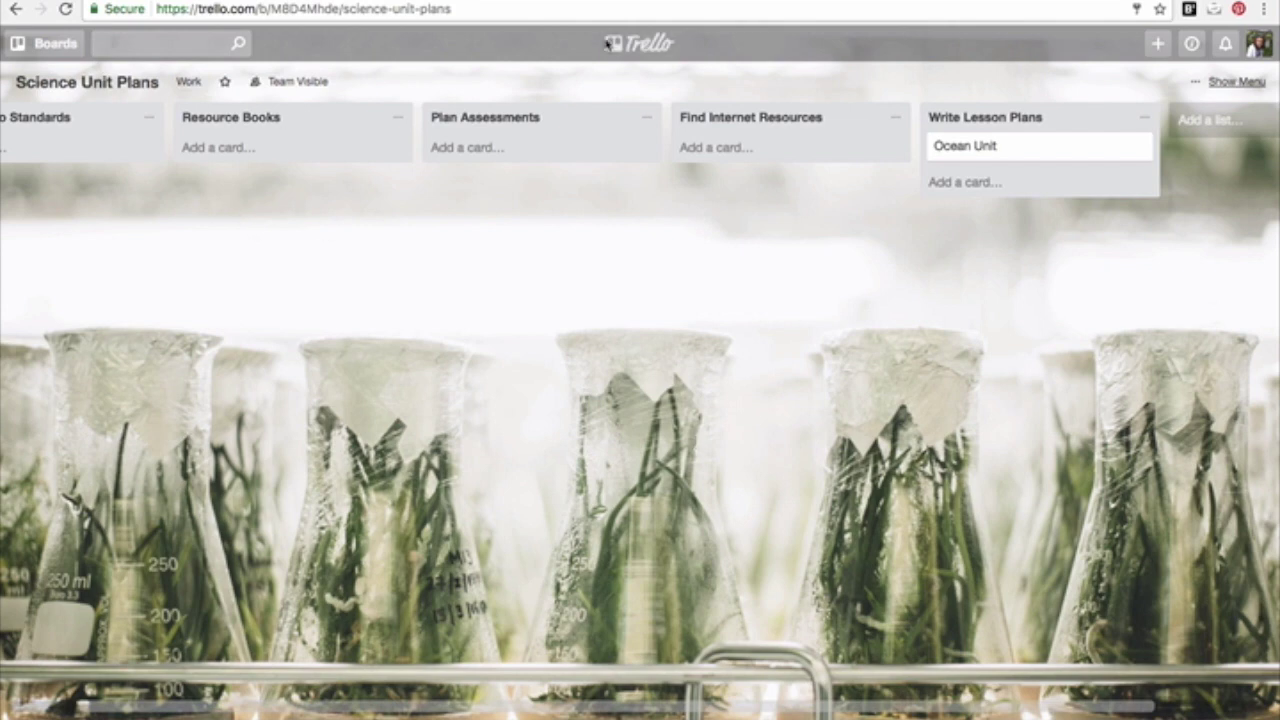
Create a new private personal board titled Status of the Class with no team
left_click(648, 53)
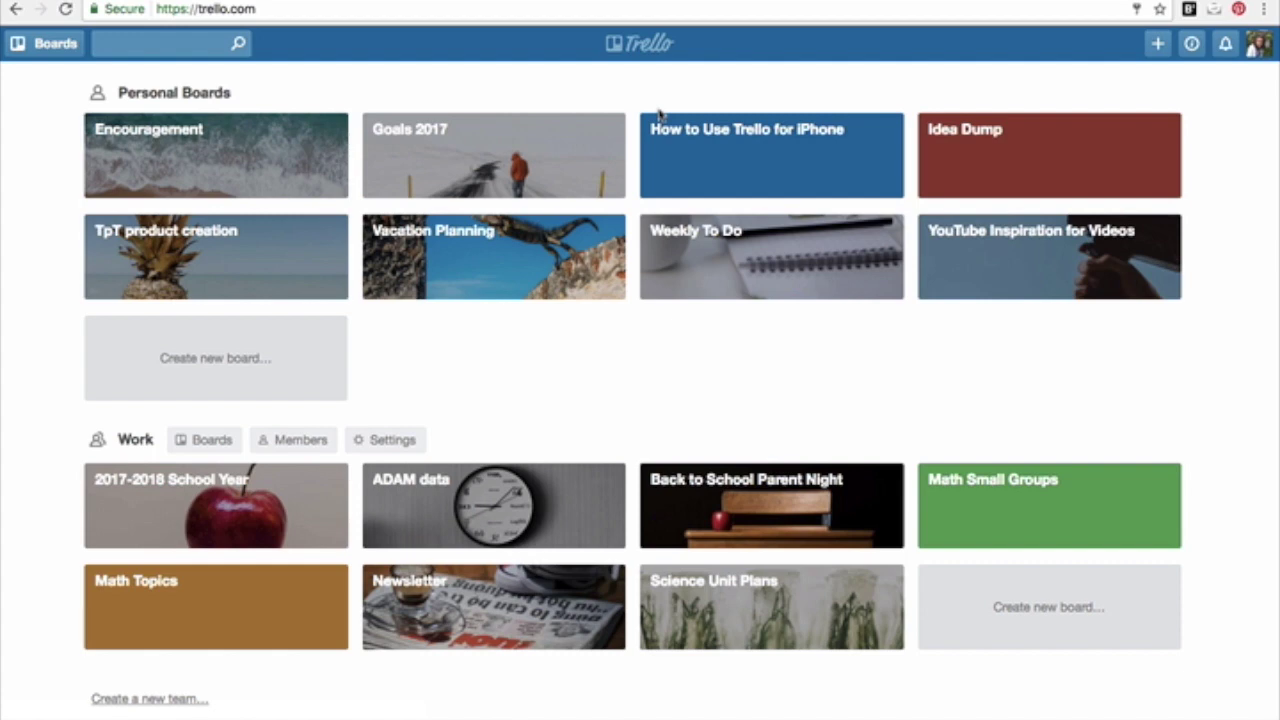
left_click(651, 52)
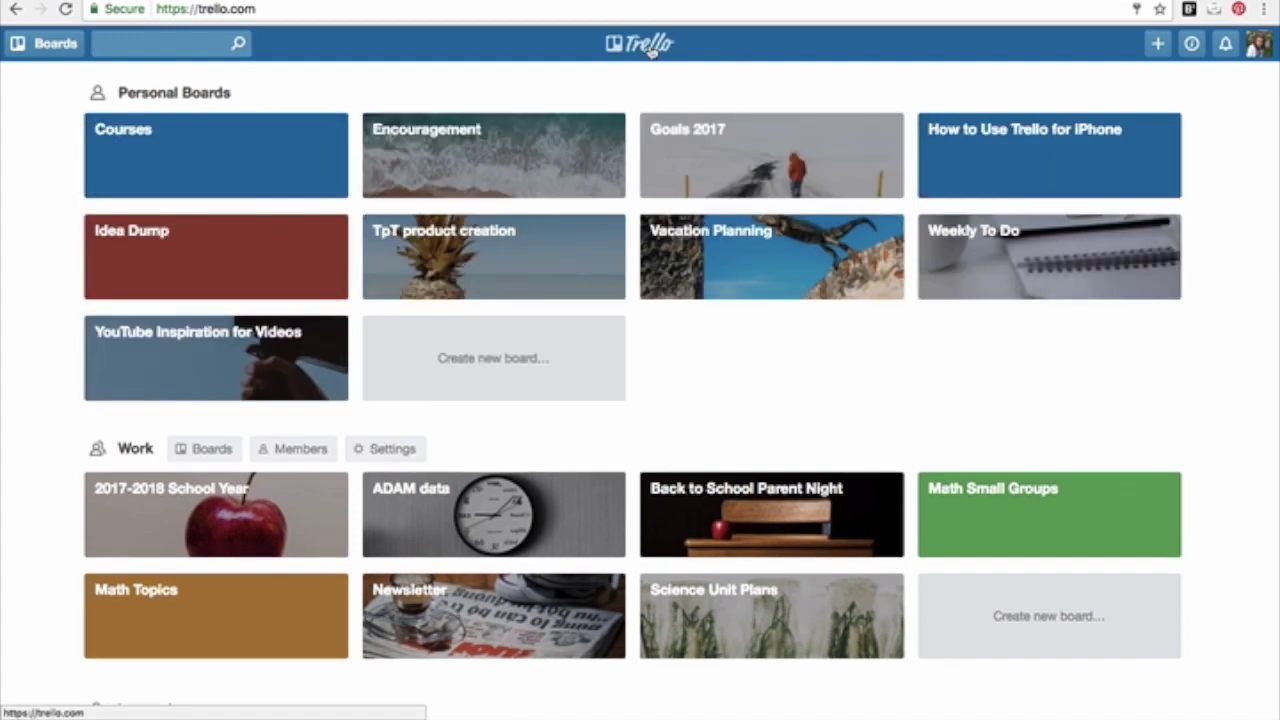
left_click(488, 375)
left_click(447, 392)
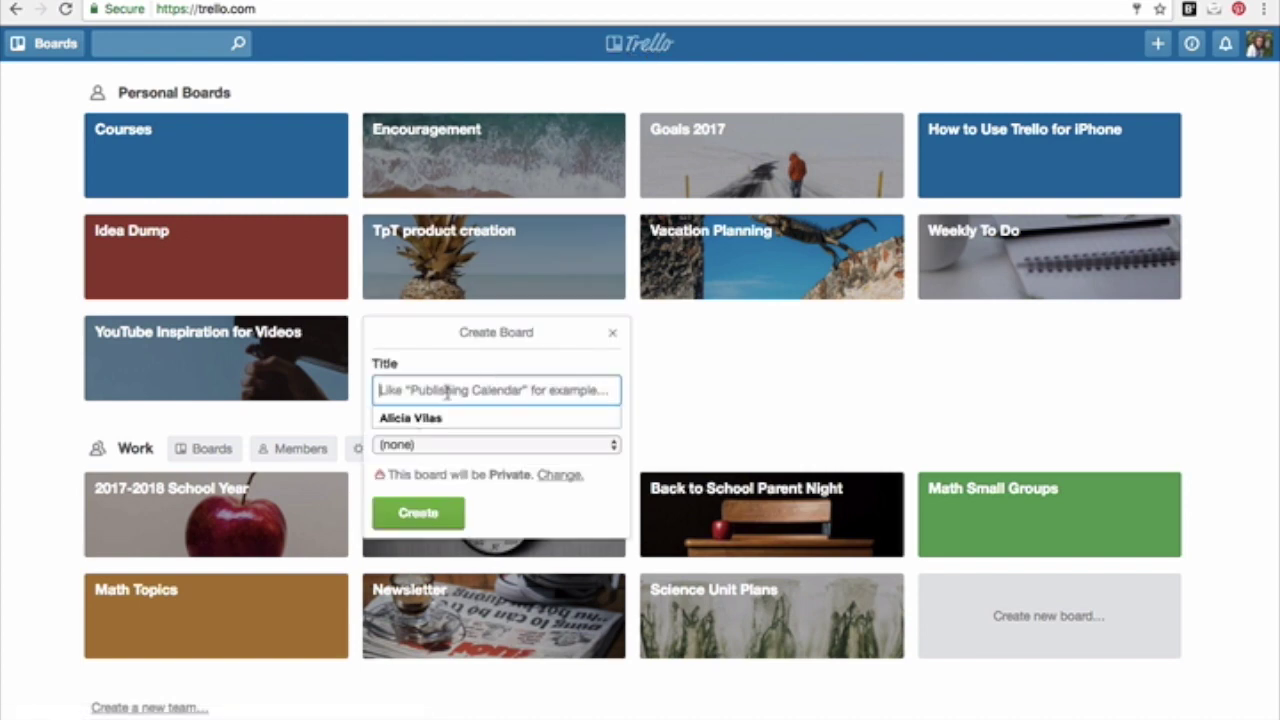
type("Sta")
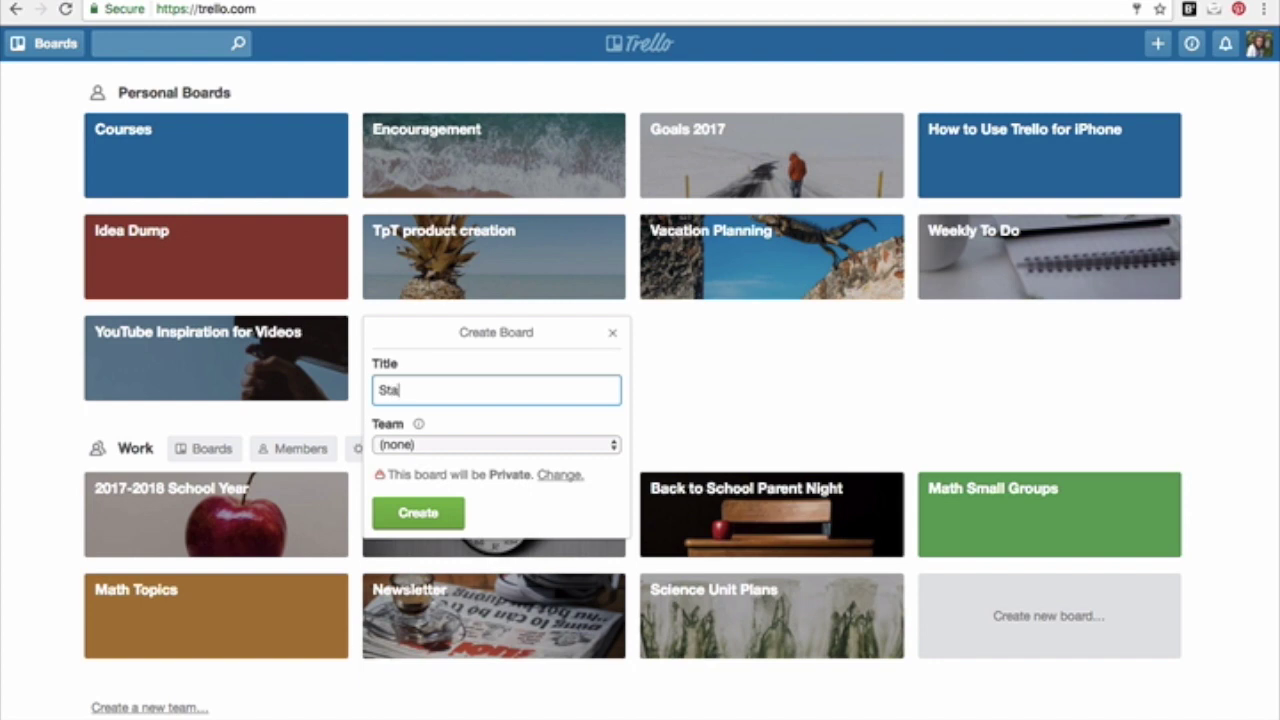
type("tus of the Class")
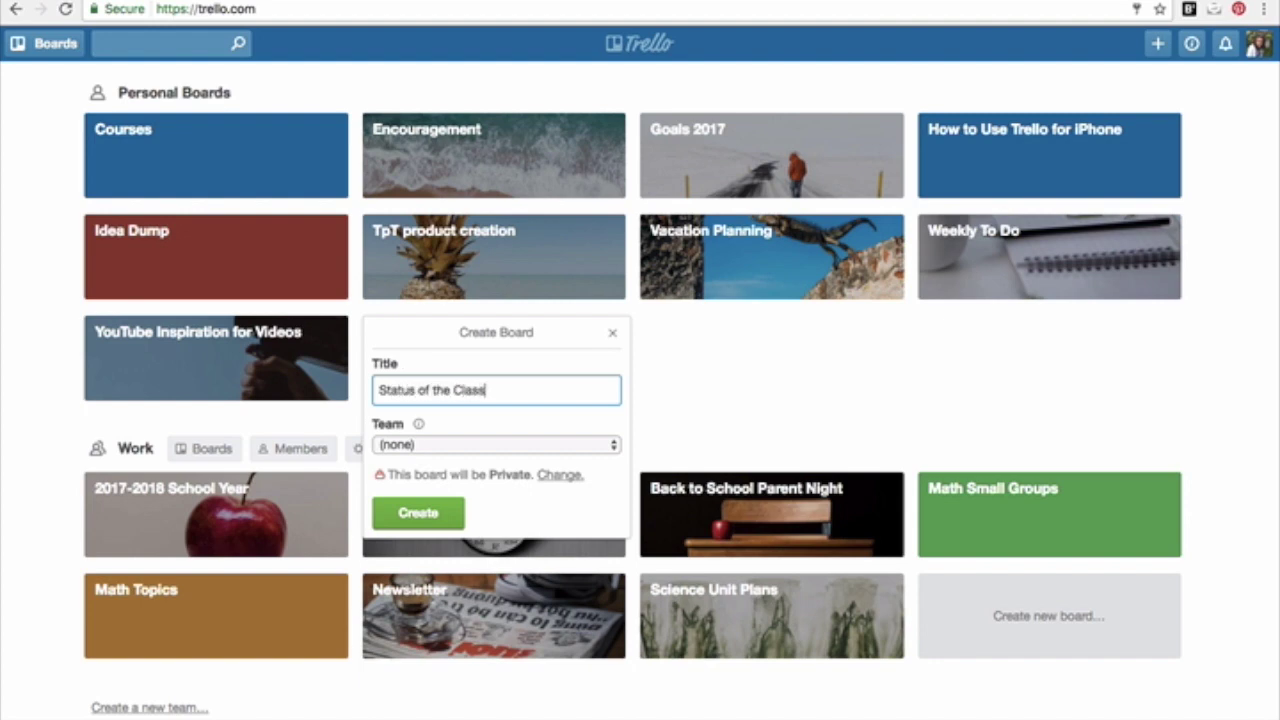
left_click(426, 514)
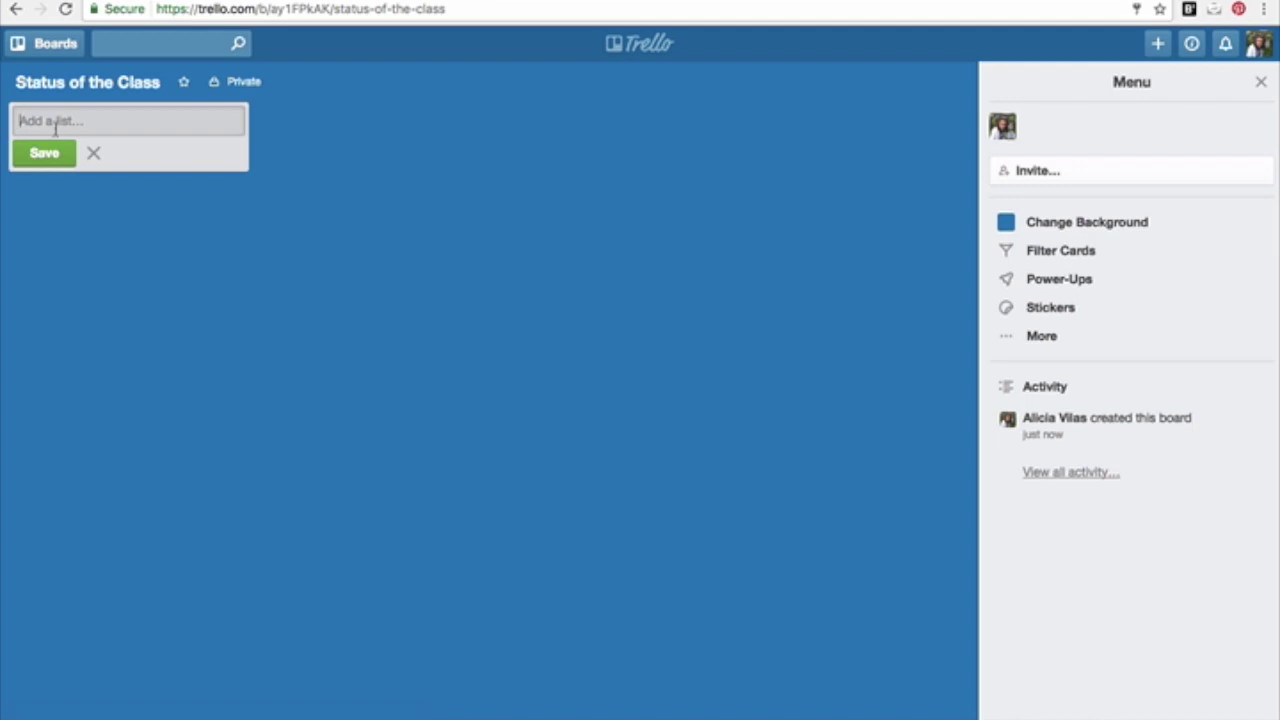
Add the lists Prewriting and First Draft to the Status of the Class board
type("Prewriting")
key("Return")
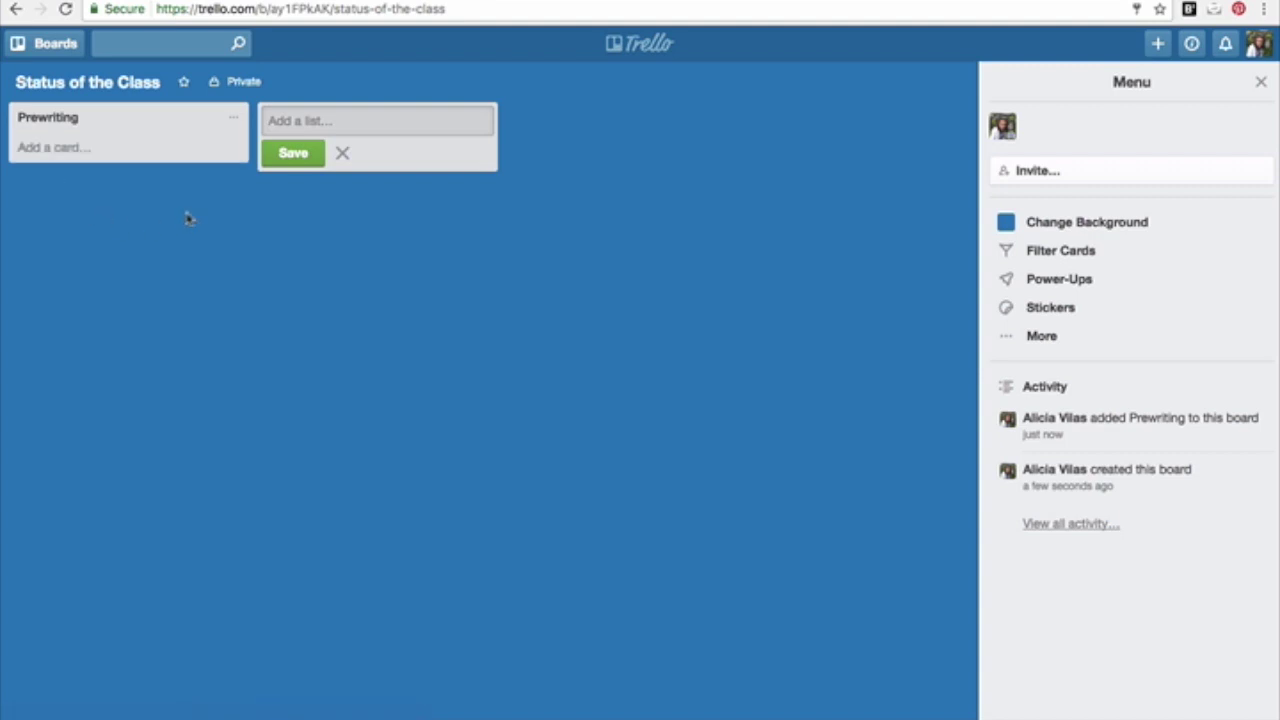
type("First Draft")
key("Return")
Add a card with a student's name to Prewriting and move it to First Draft
left_click(57, 148)
type("Johnny")
key("Return")
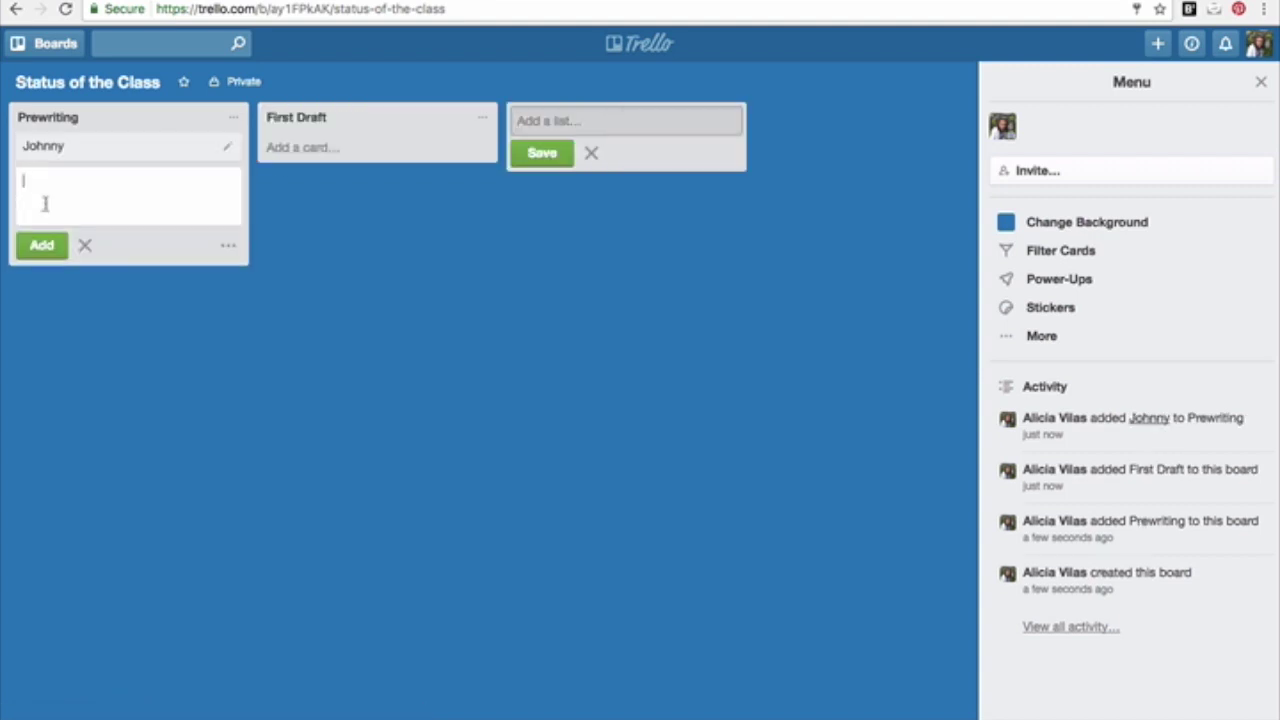
left_click_drag(46, 146, 290, 158)
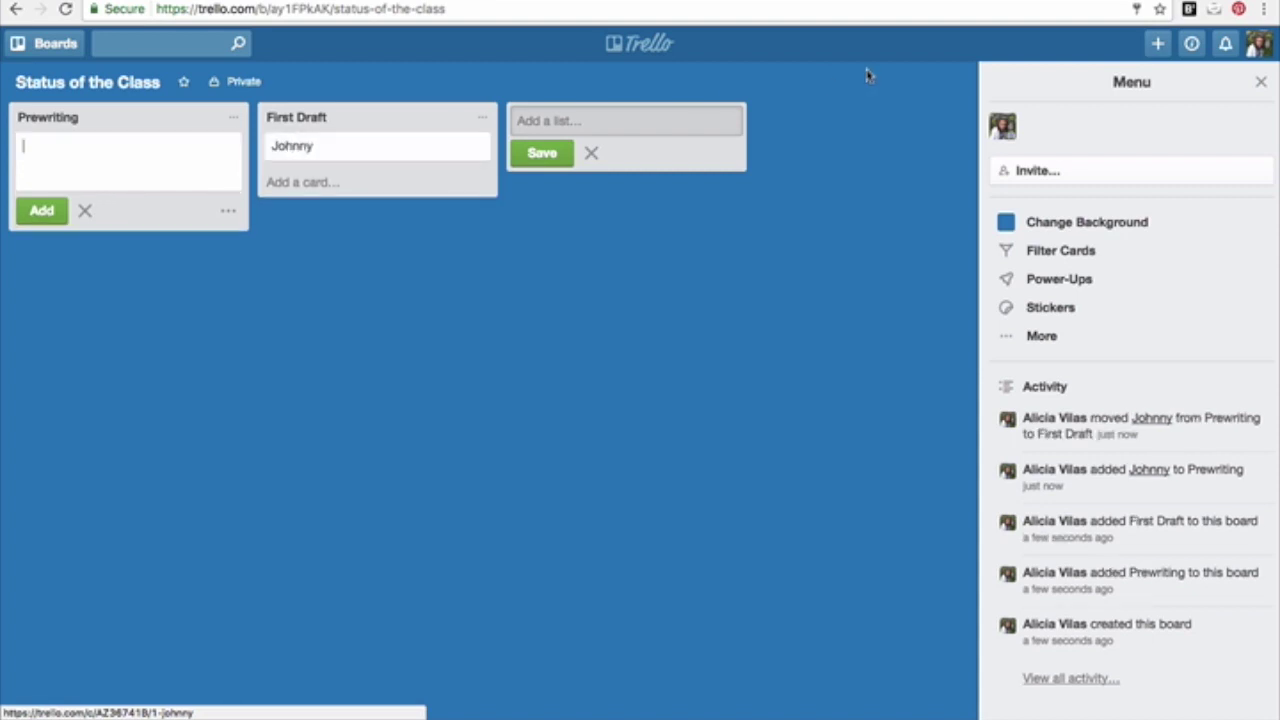
Open the Weekly To Do board and temporarily hide its menu to view the weekday lists
left_click(646, 50)
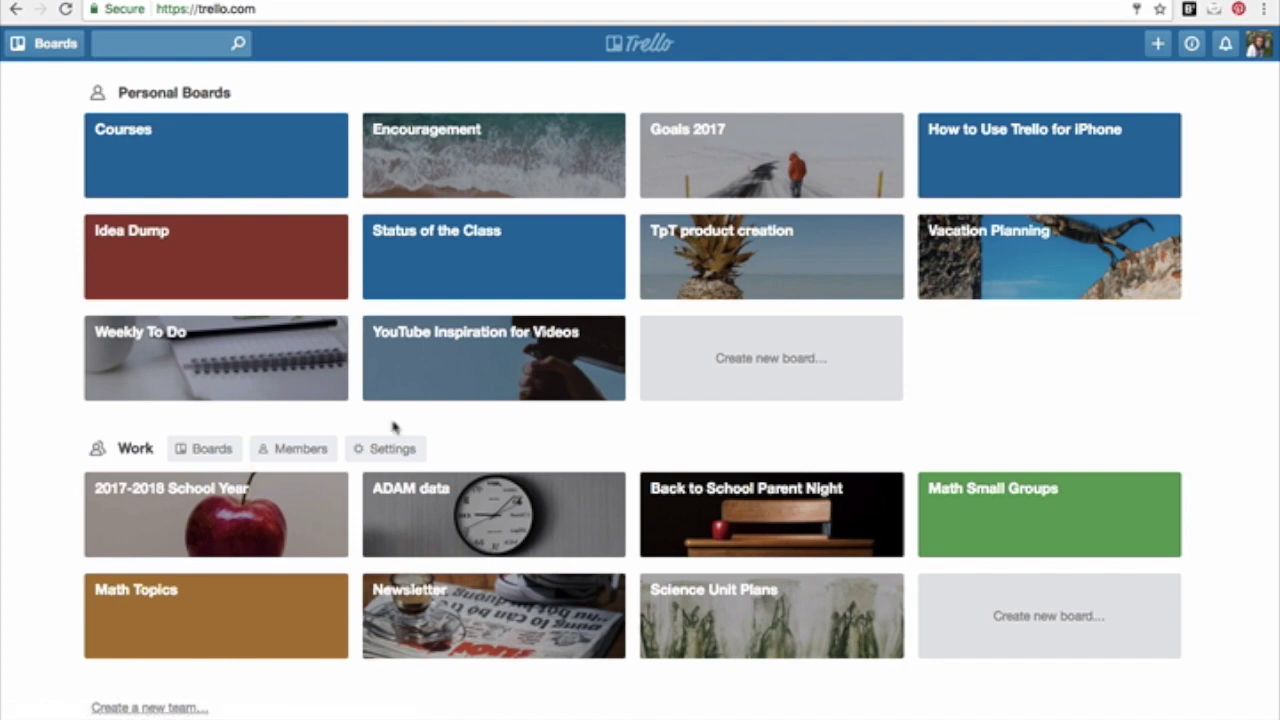
left_click(187, 365)
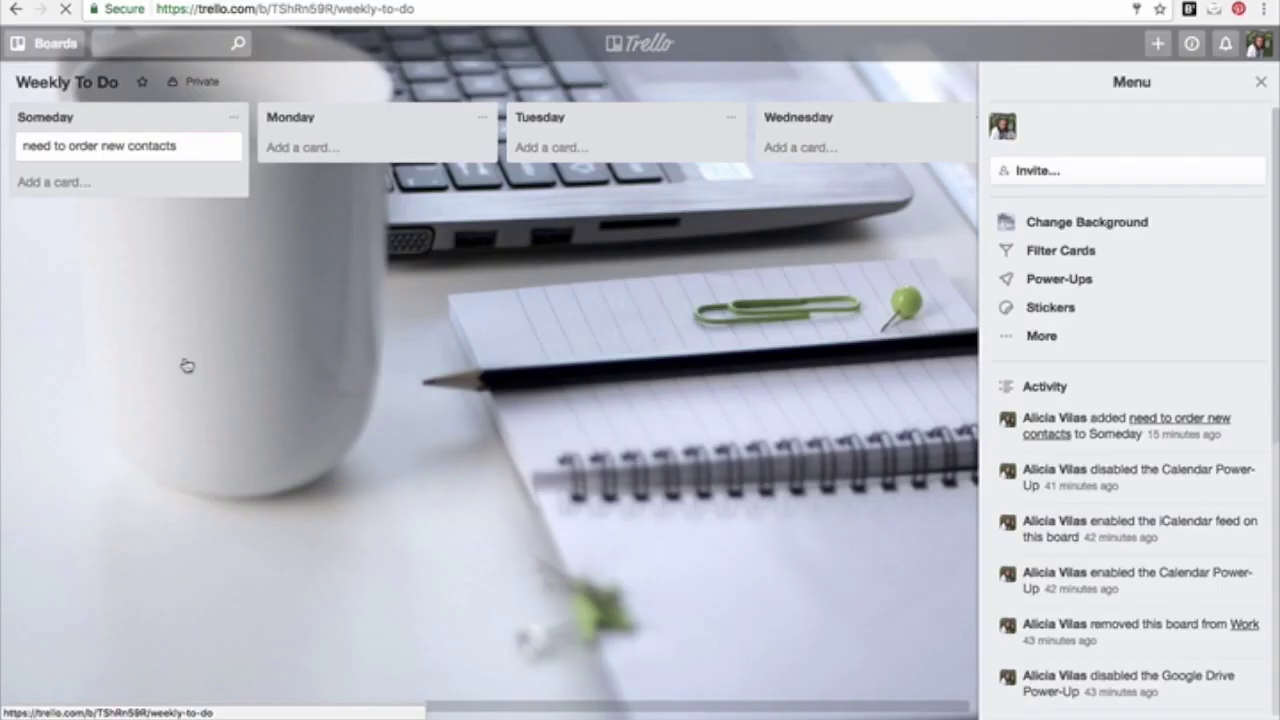
left_click(1261, 82)
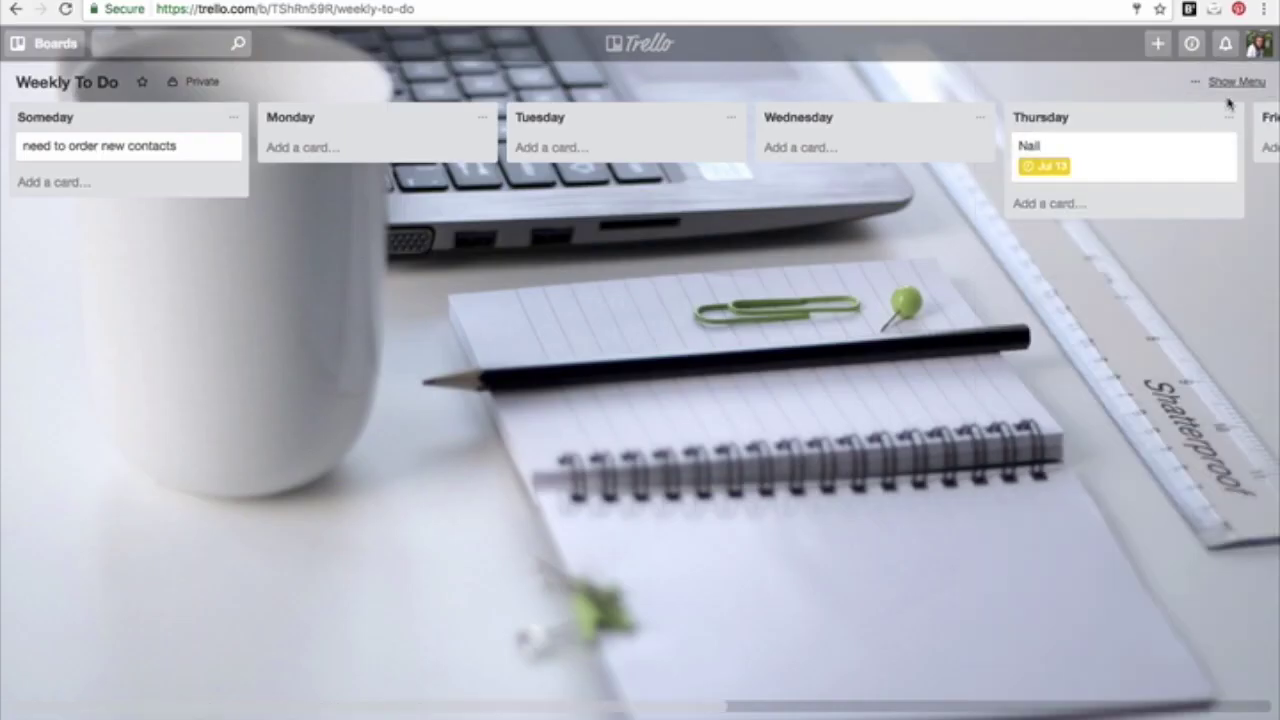
left_click(1259, 82)
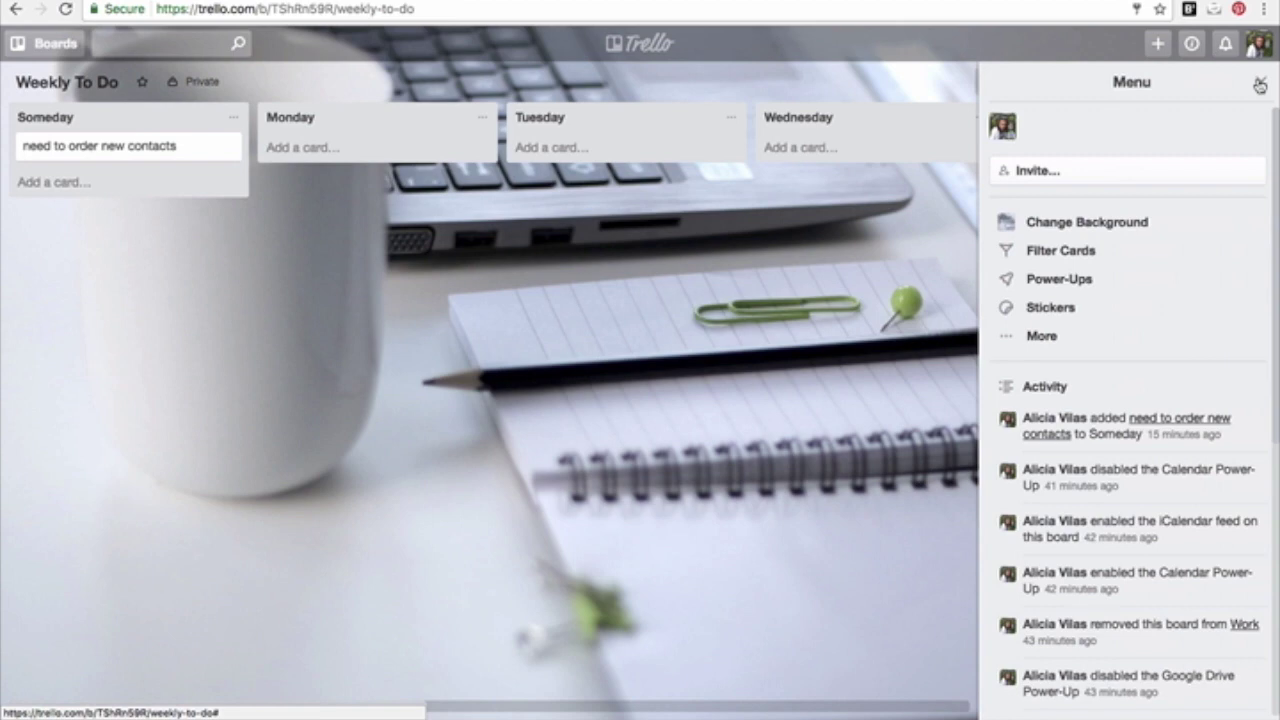
Browse the available Power-Ups for the Weekly To Do board and enable the Calendar Power-Up
left_click(1058, 282)
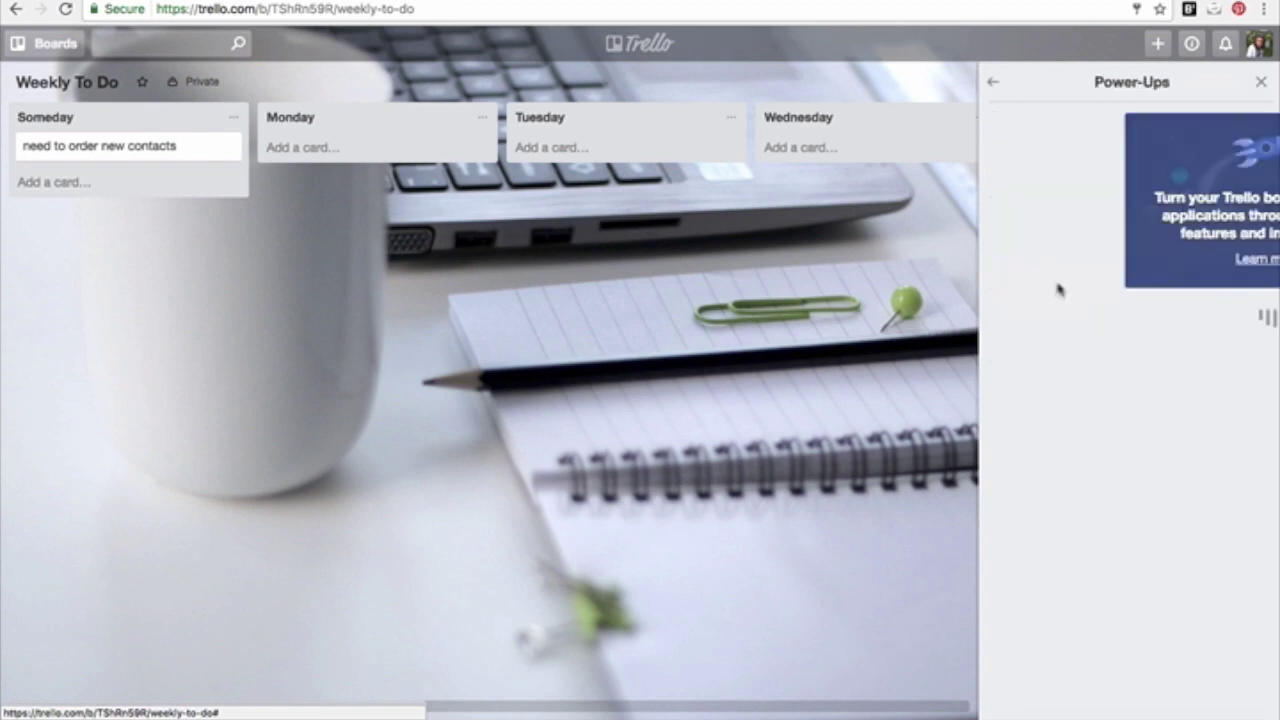
scroll(1017, 546, "down", 1)
scroll(1100, 548, "up", 1)
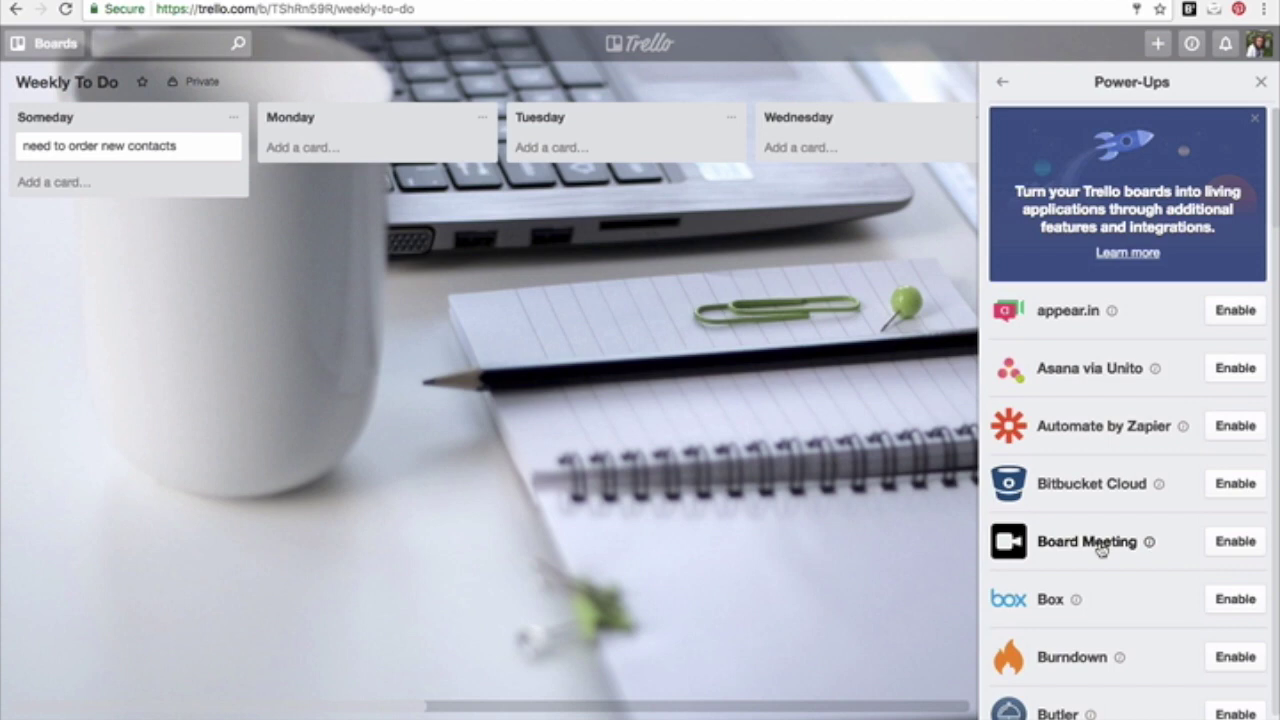
scroll(1171, 520, "down", 10)
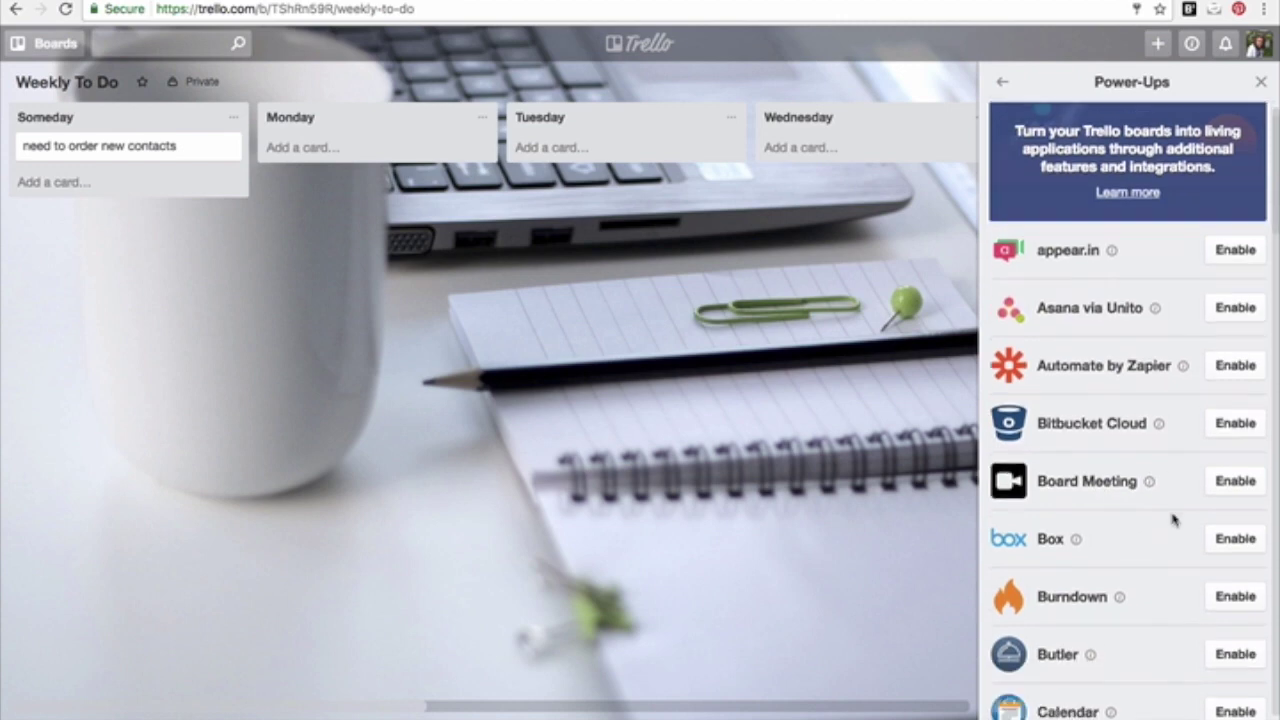
scroll(1174, 520, "down", 10)
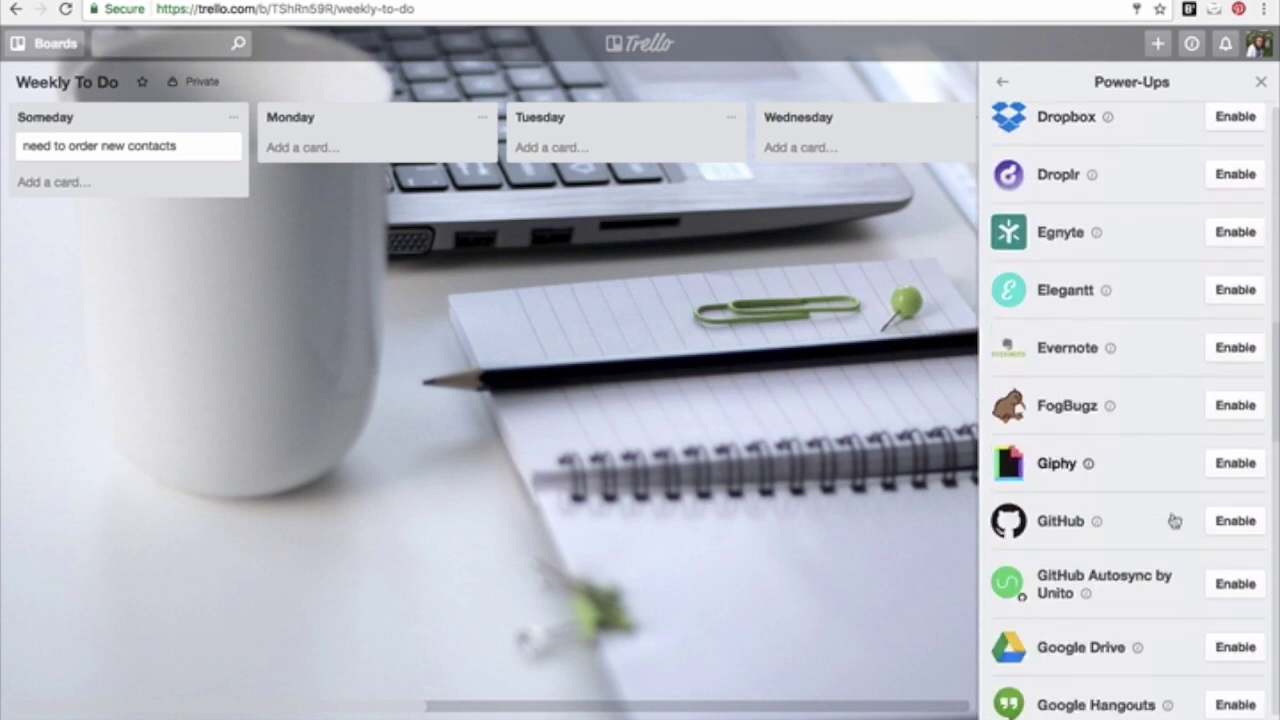
scroll(1174, 520, "up", 13)
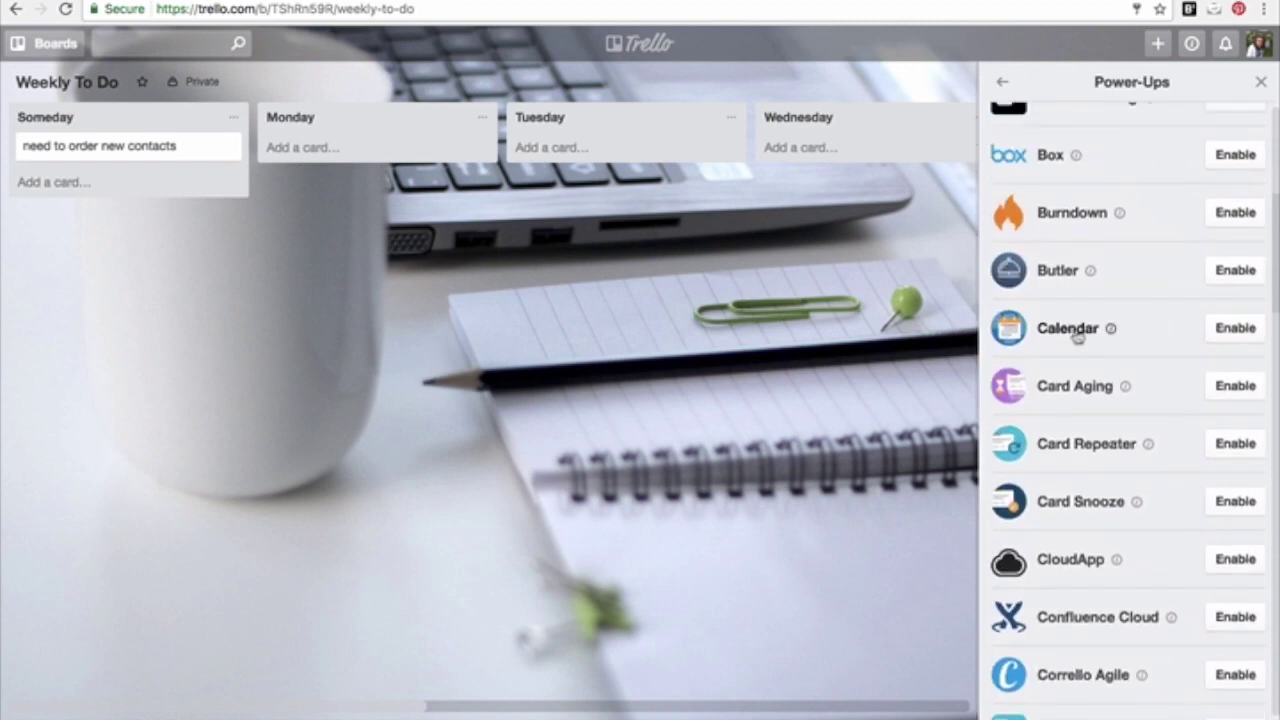
left_click(1235, 328)
Copy the personal iCalendar feed URL from the Calendar settings and switch to Google Calendar in the JCBOE browser profile
left_click(1181, 338)
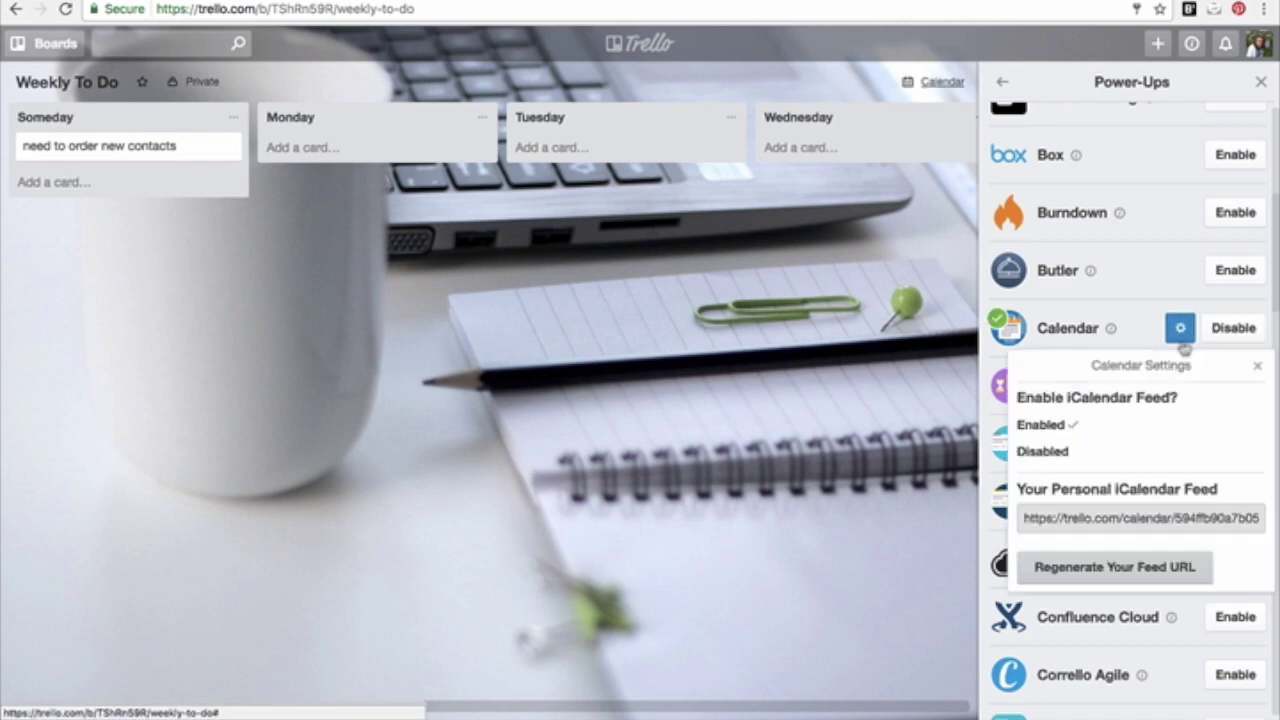
left_click(1056, 517)
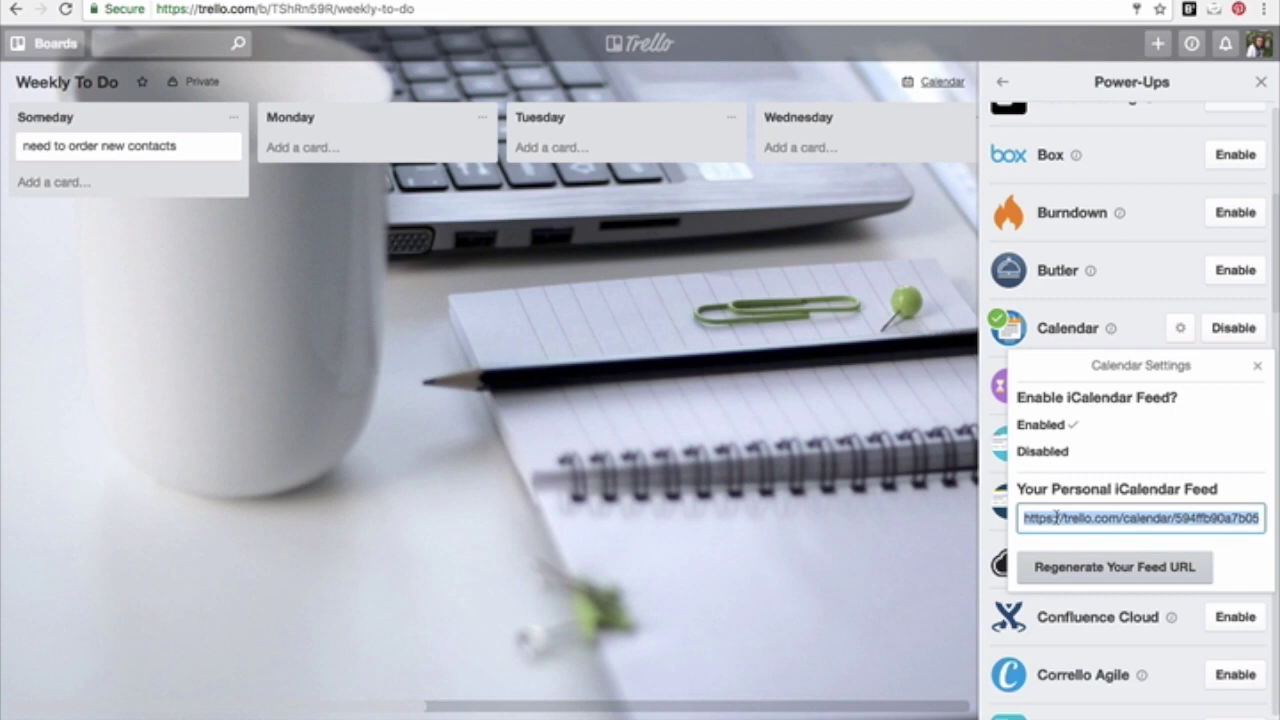
right_click(1053, 519)
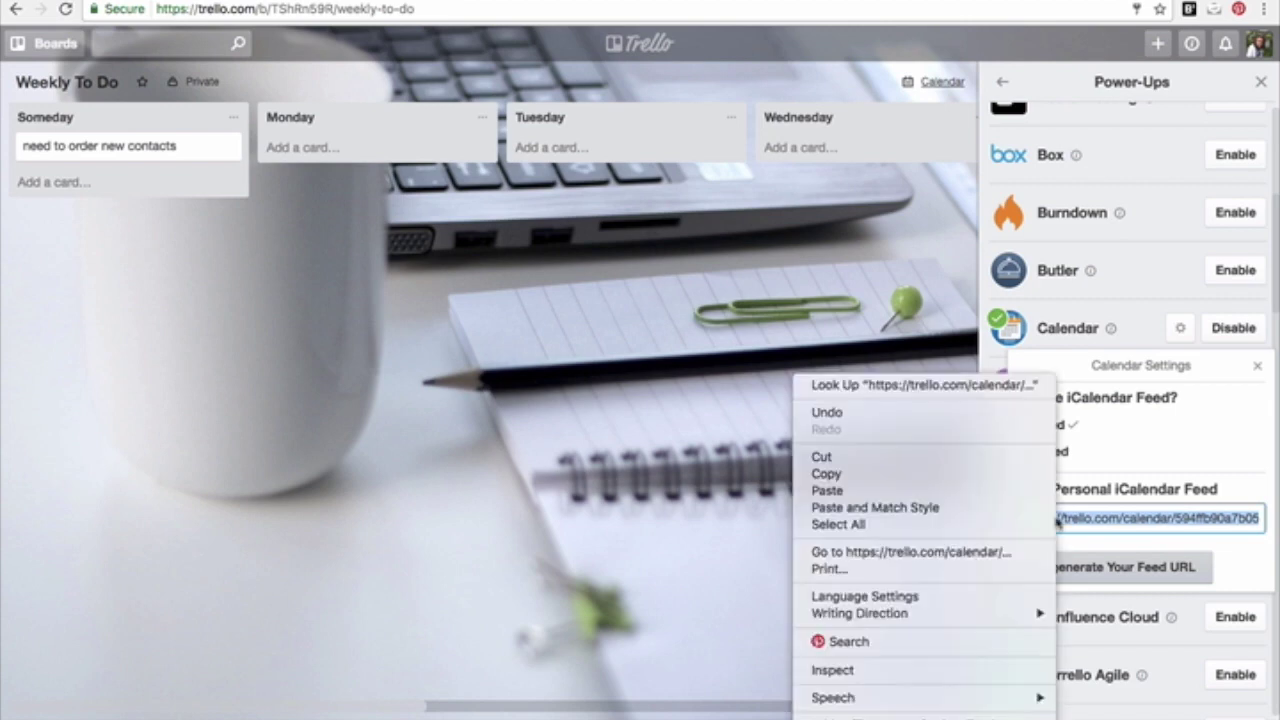
left_click(836, 474)
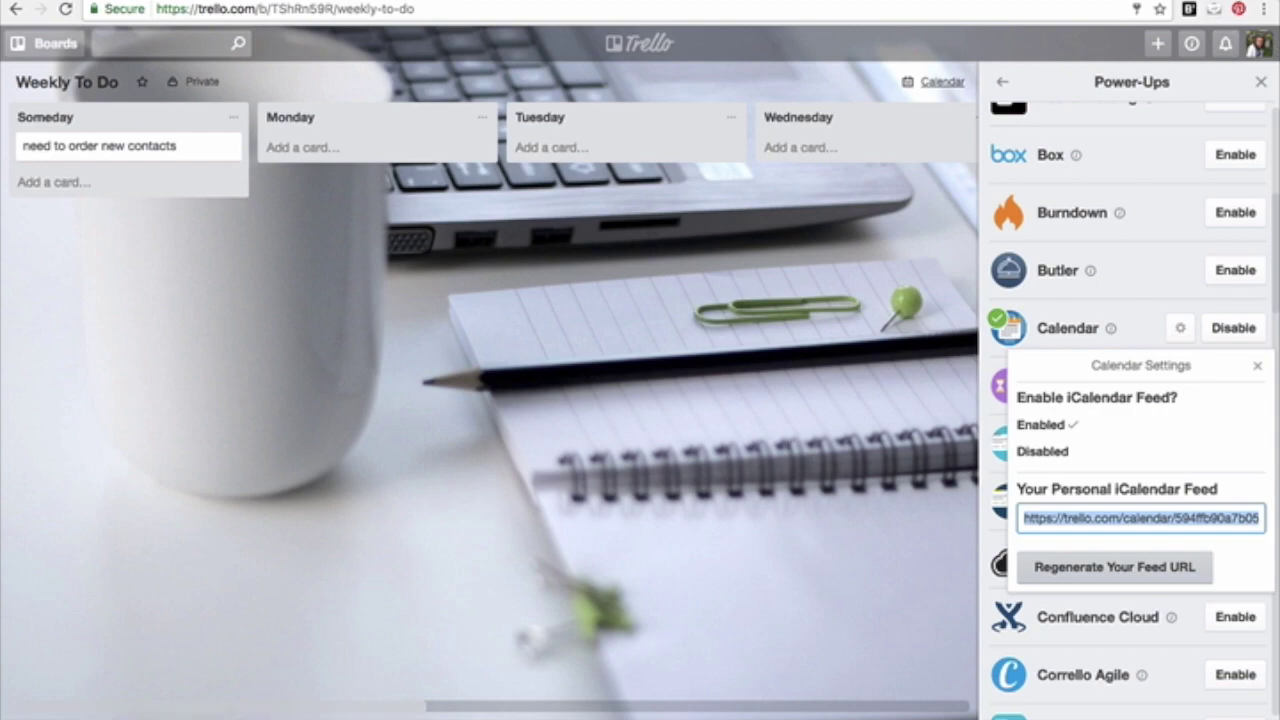
left_click(1250, 2)
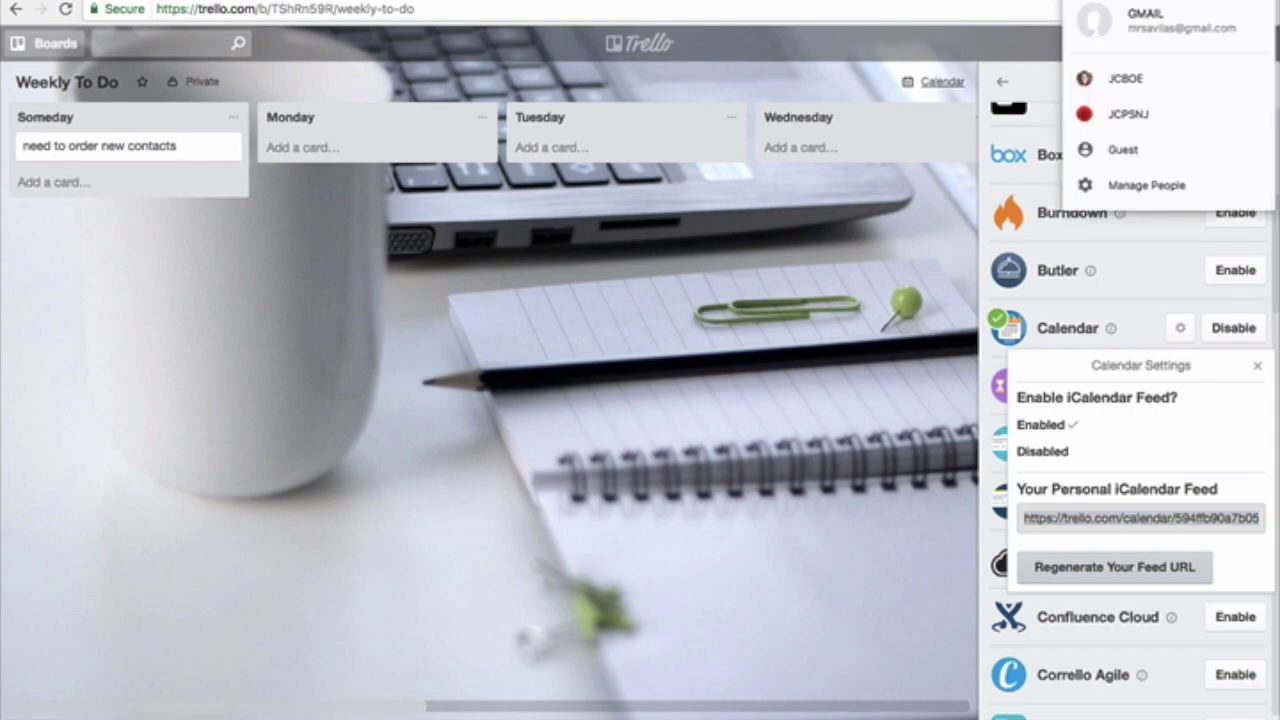
left_click(1124, 80)
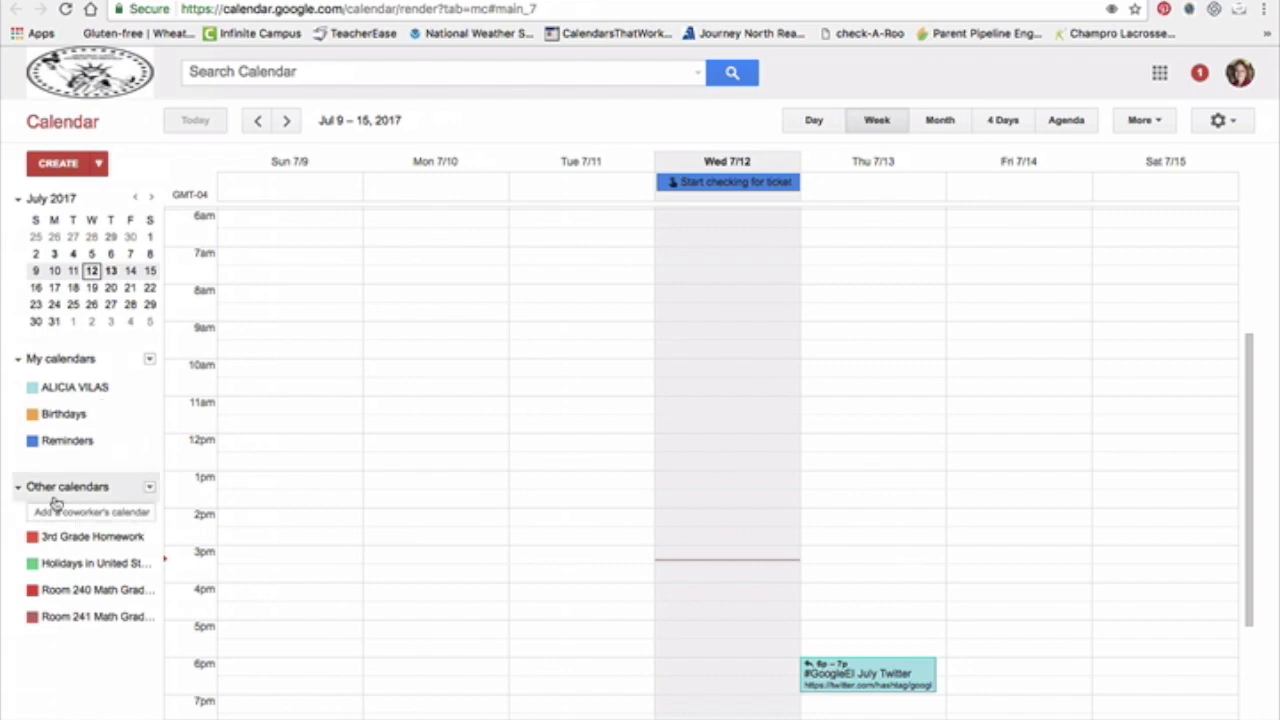
Paste the personal iCalendar feed URL into the form for adding another calendar by URL, and dismiss it without adding the calendar
left_click(150, 488)
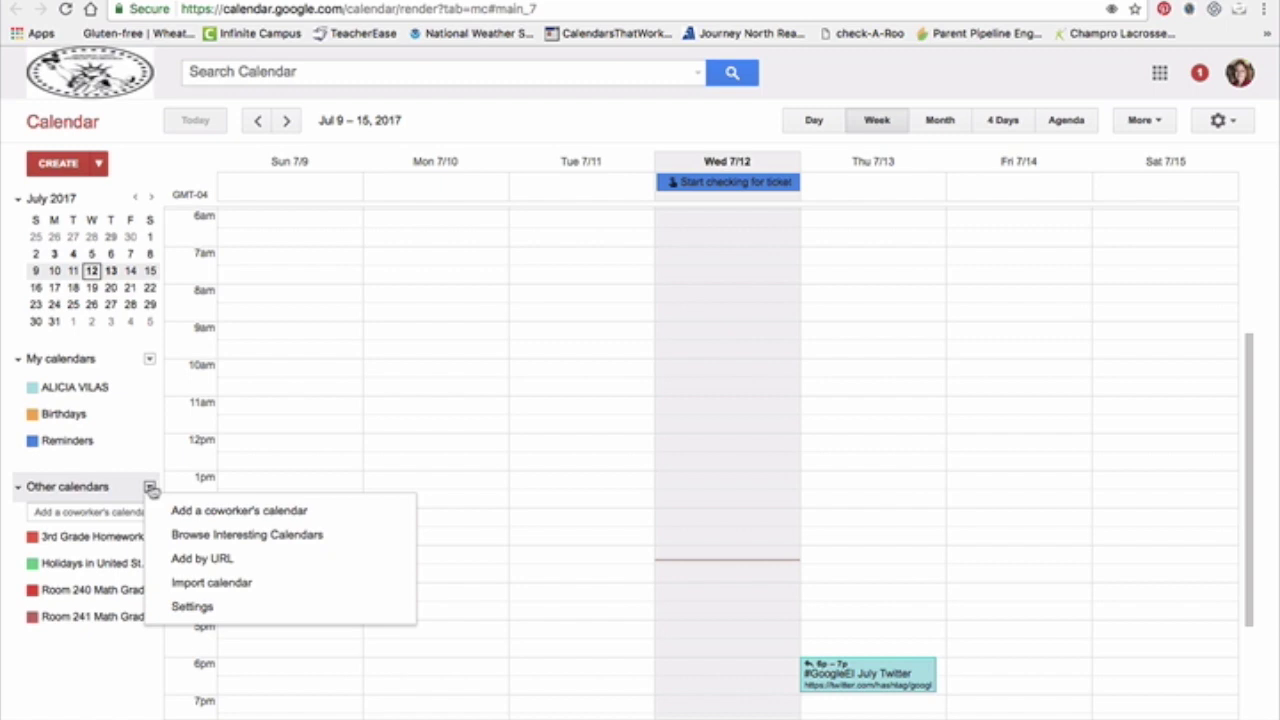
left_click(190, 562)
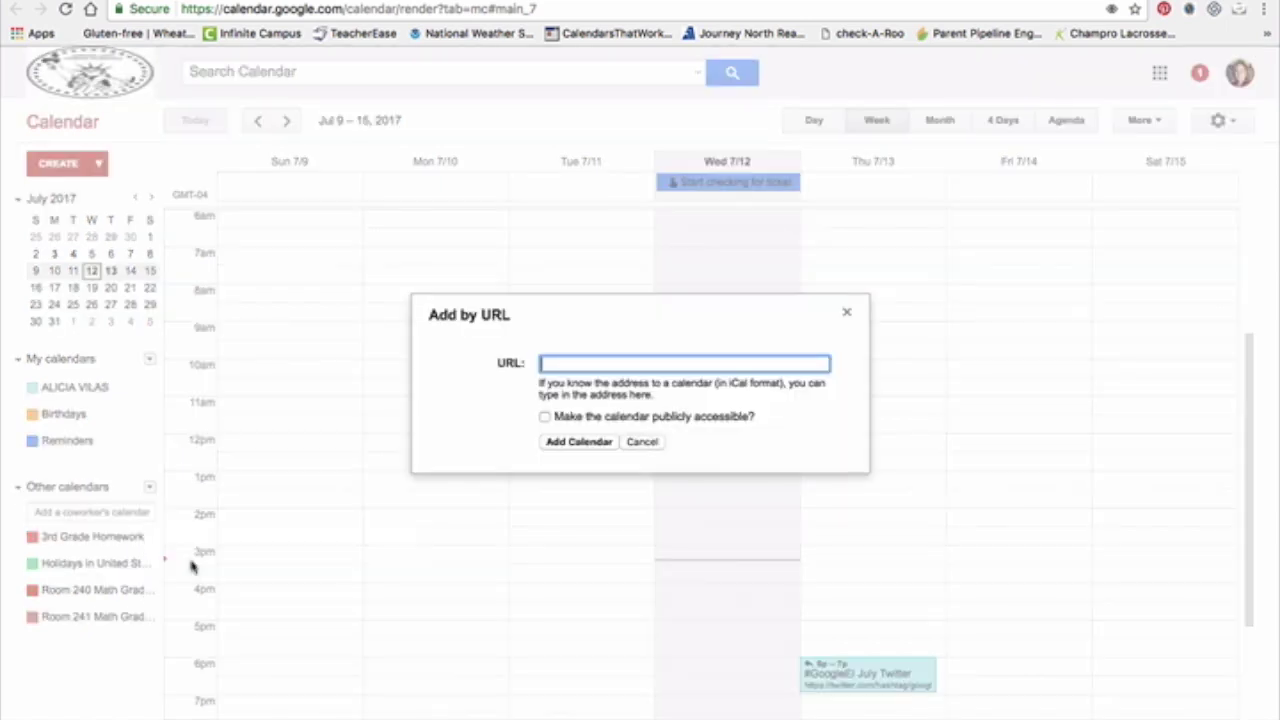
right_click(583, 366)
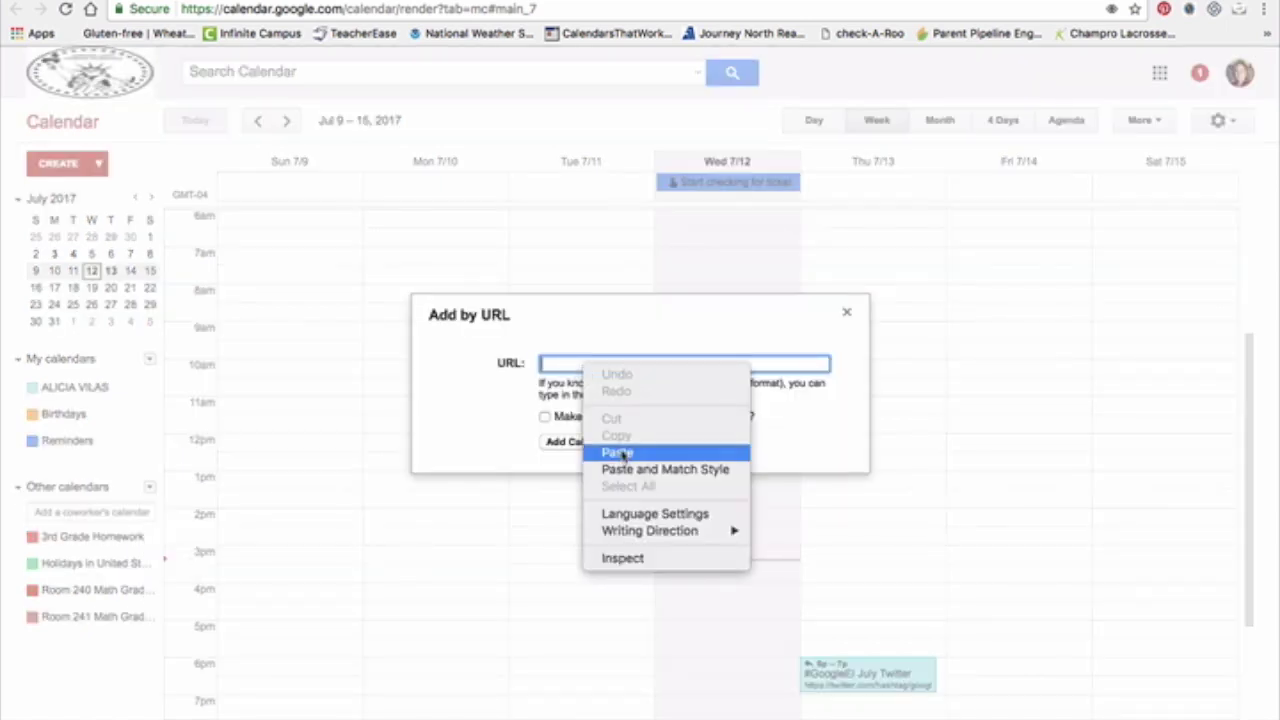
left_click(618, 453)
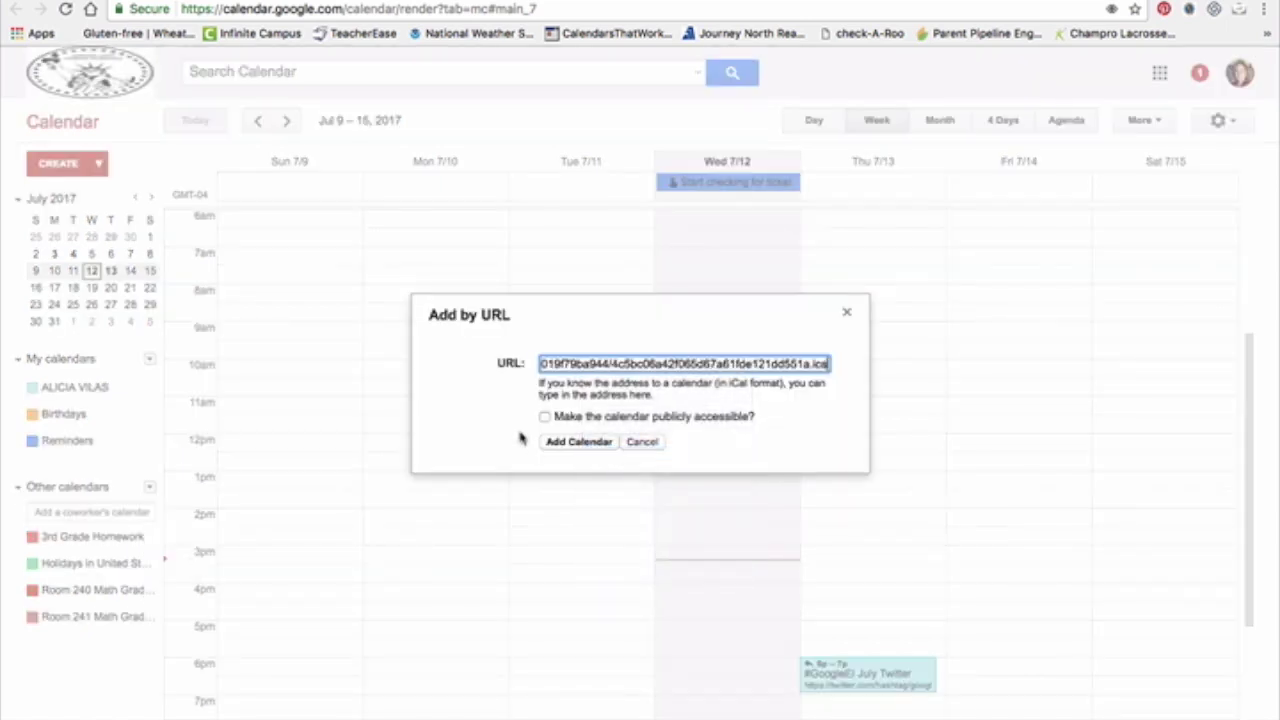
left_click(847, 316)
Switch back to the Weekly To Do board in Trello, close the Calendar settings and browse the further Power-Ups
left_click(1240, 2)
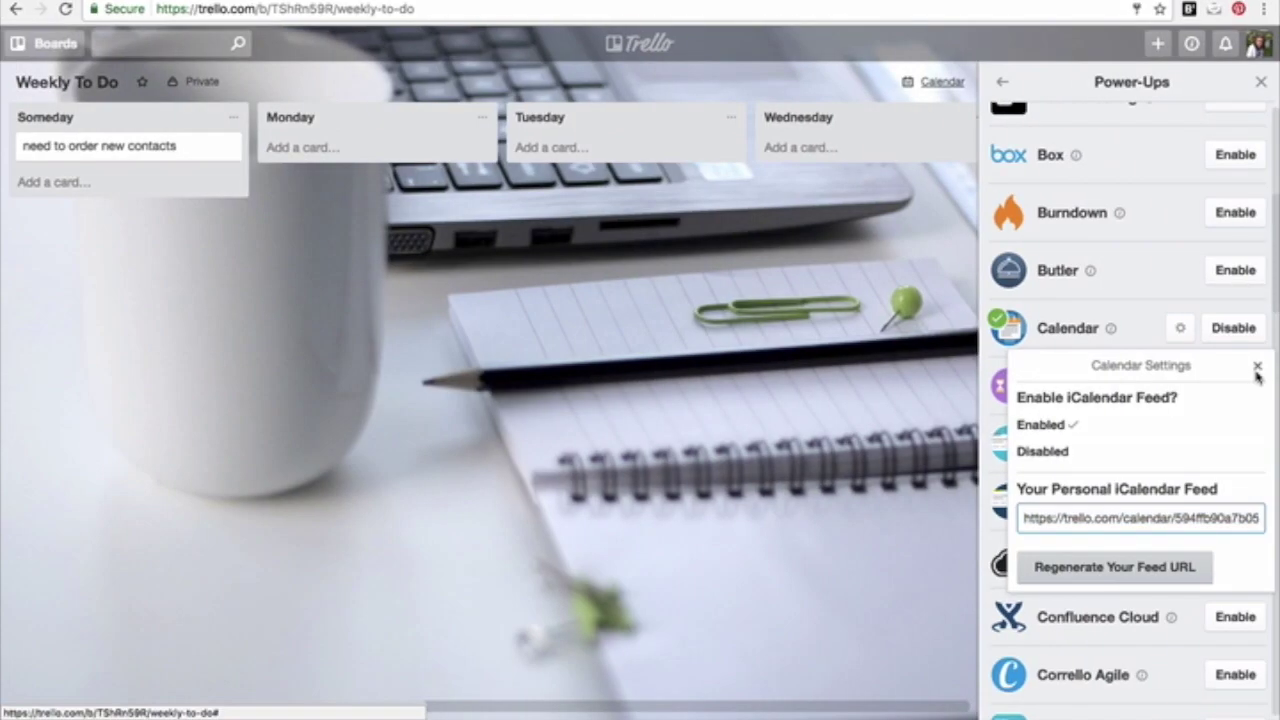
left_click(1257, 368)
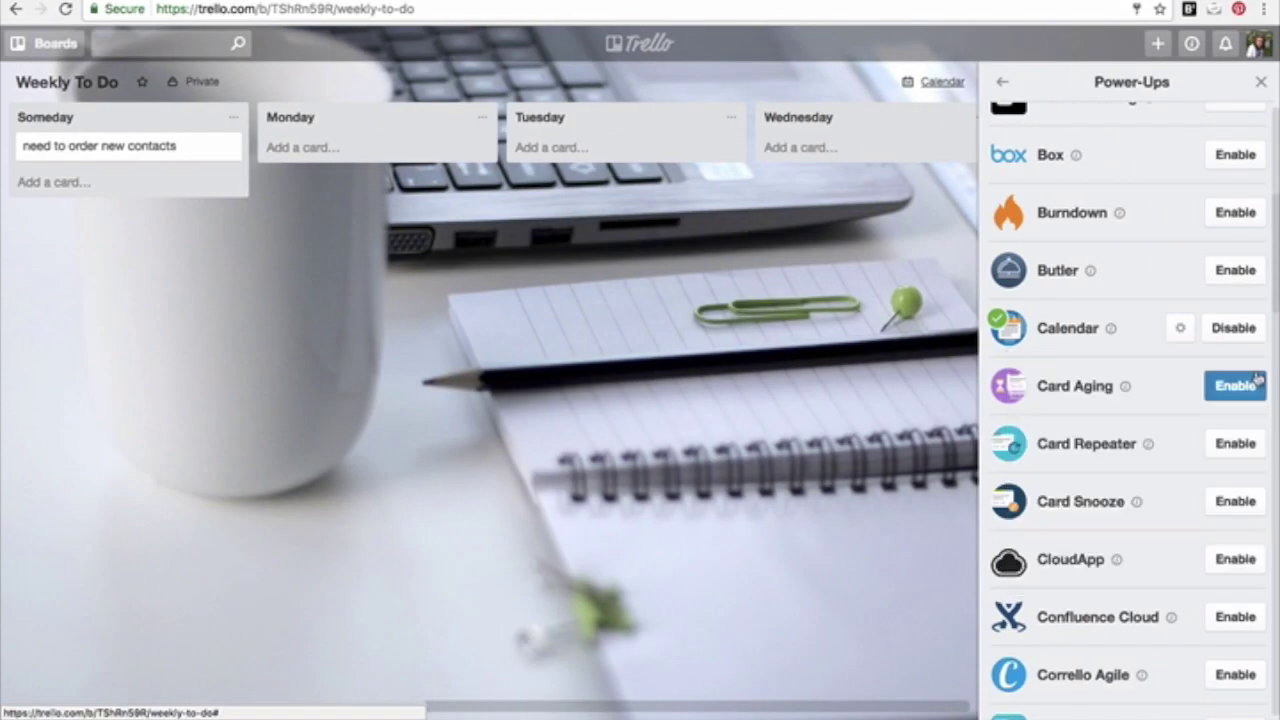
scroll(1127, 541, "down", 3)
scroll(1127, 541, "down", 7)
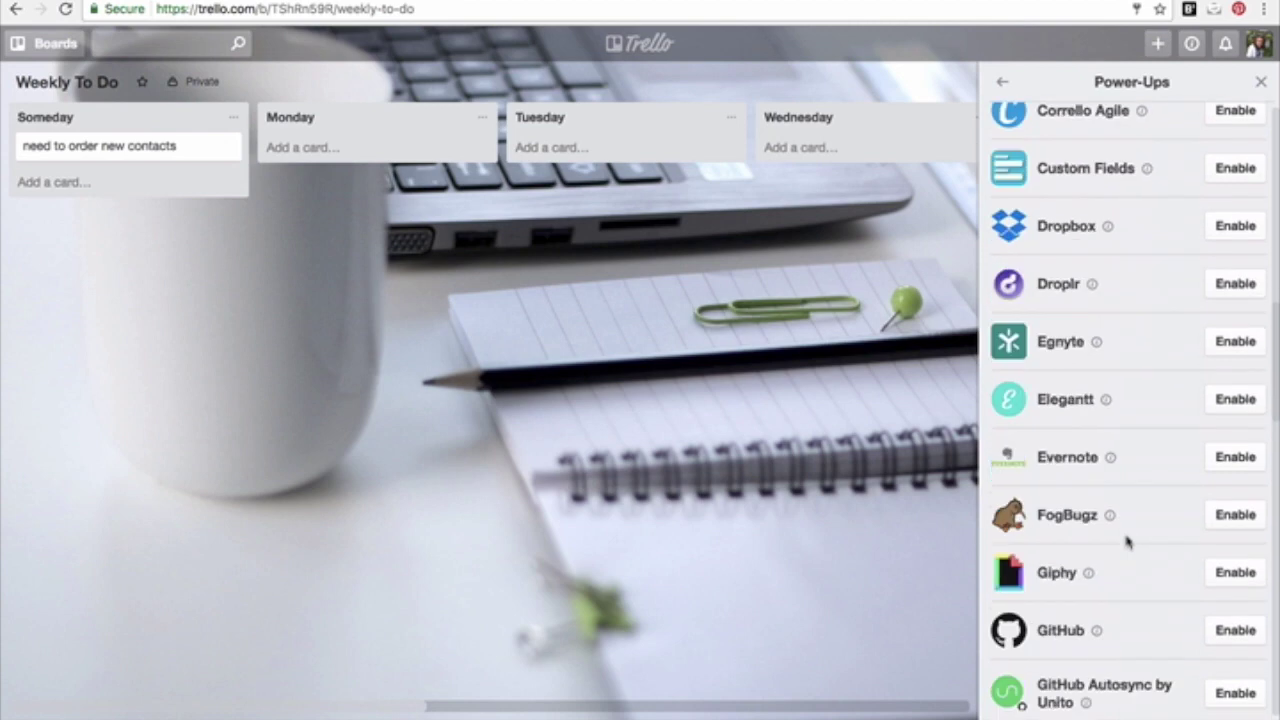